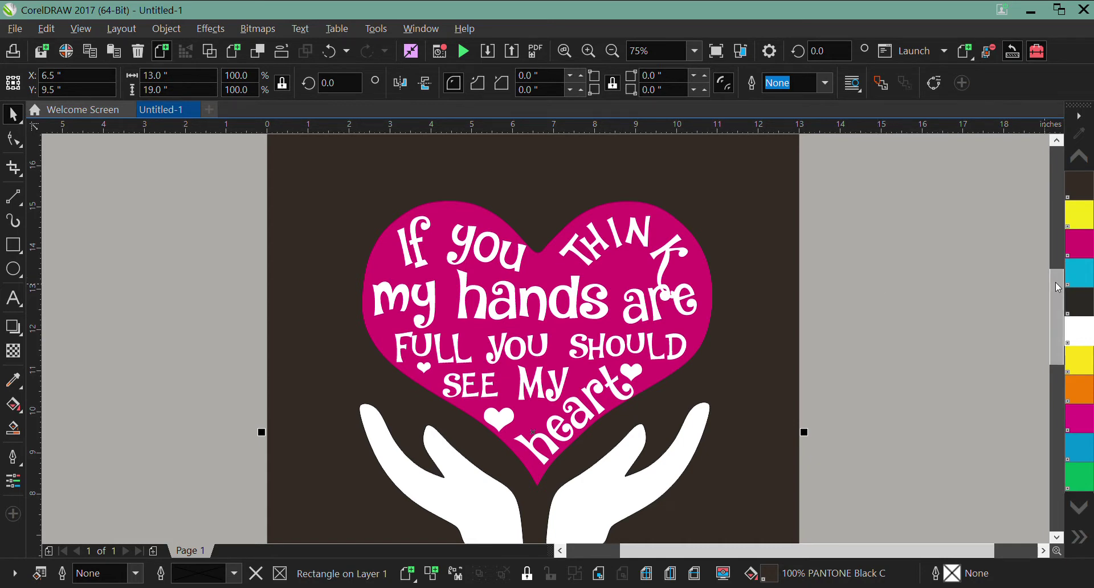
# Step: Examine the heart, hand and lettering objects of the design by selecting them individually
pyautogui.moveTo(1055, 282); pyautogui.dragTo(1051, 289)
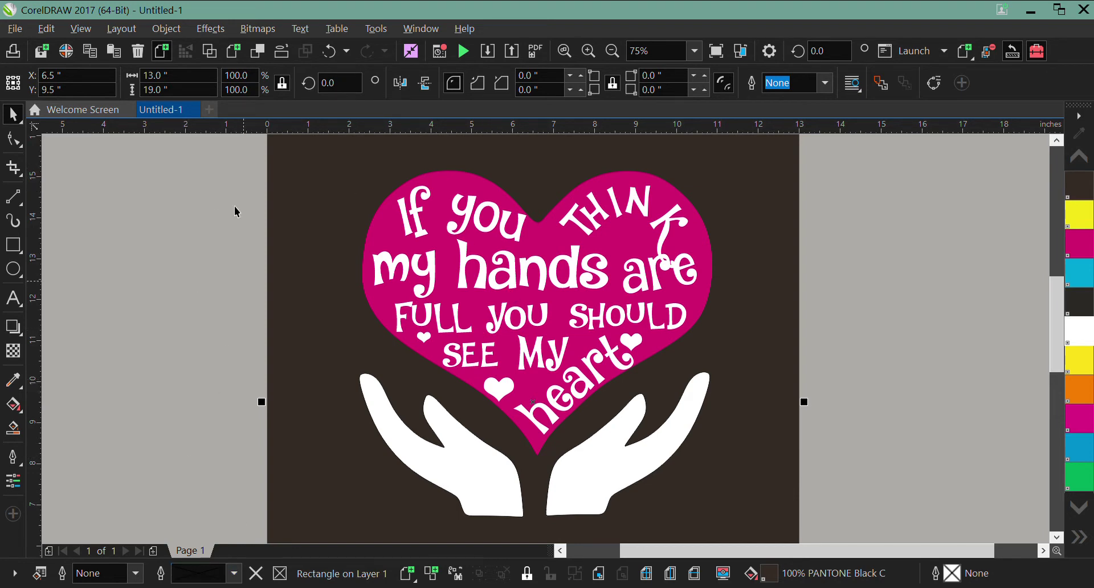
pyautogui.press('Escape')
pyautogui.click(461, 185)
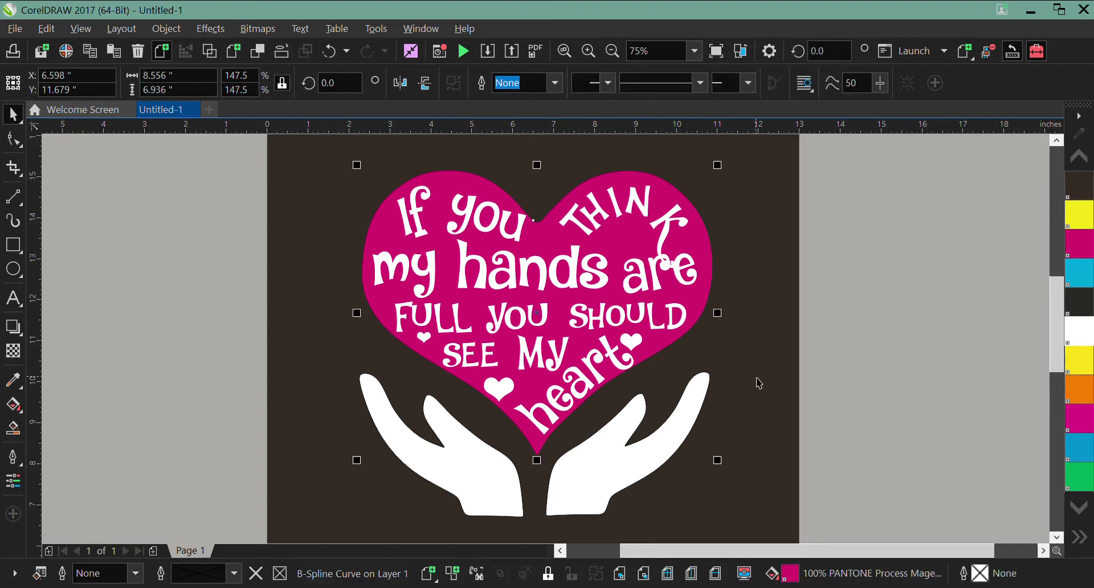
pyautogui.click(714, 285)
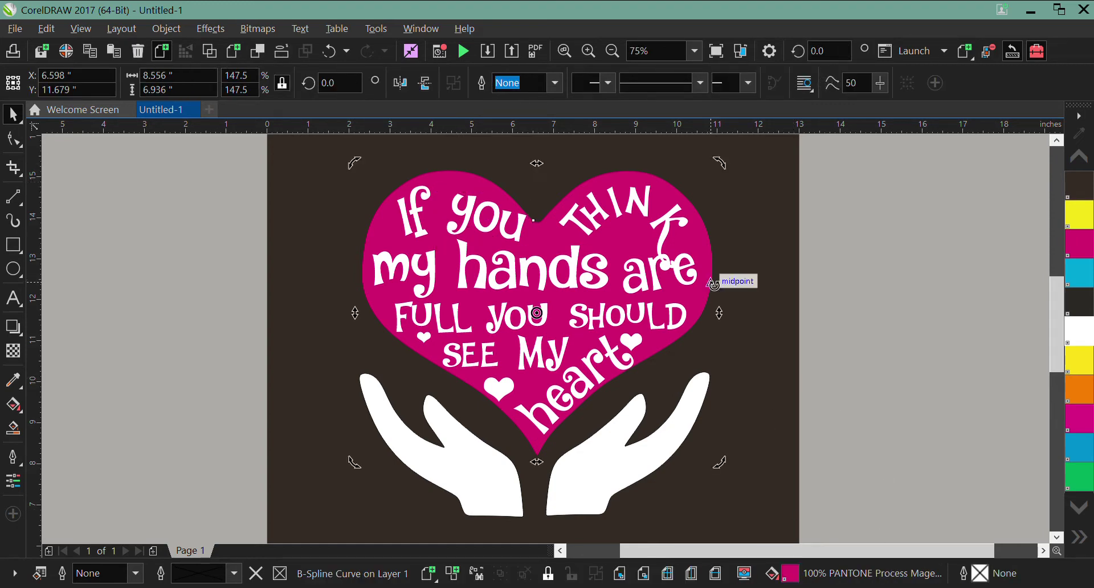
pyautogui.click(678, 455)
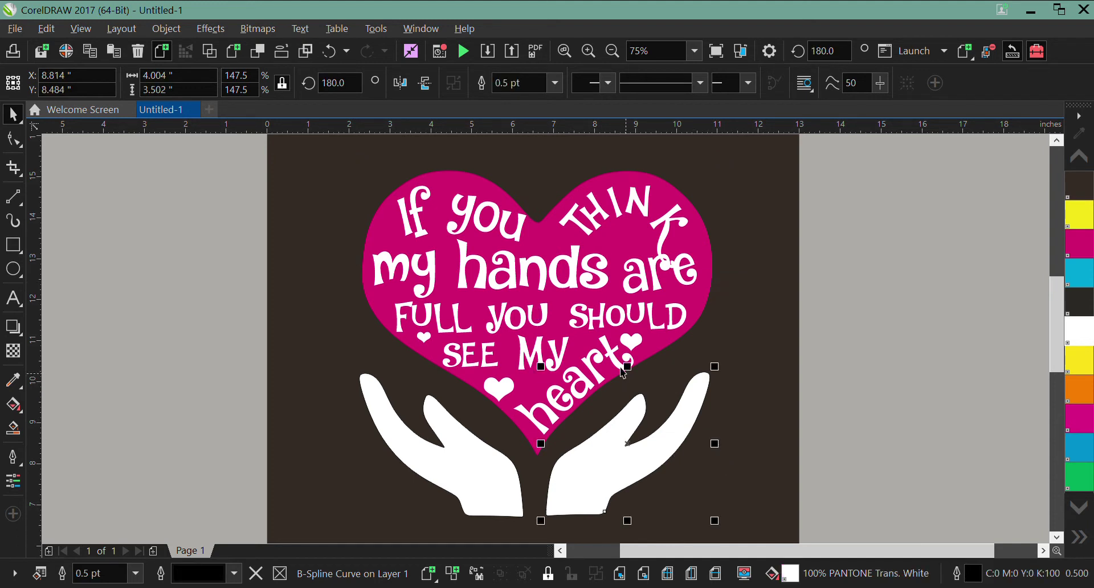
pyautogui.click(605, 323)
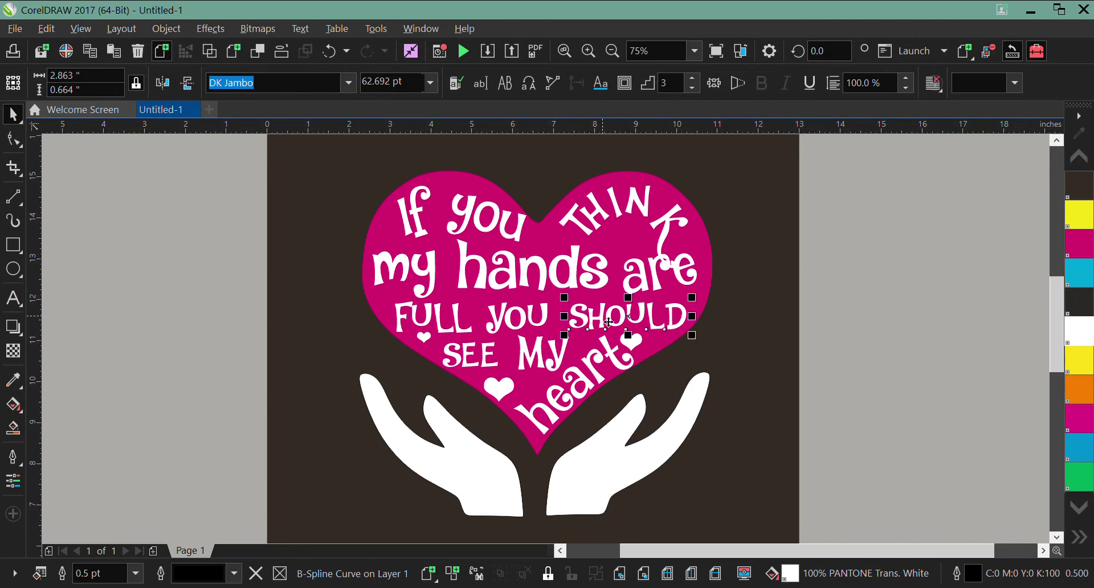
pyautogui.click(558, 270)
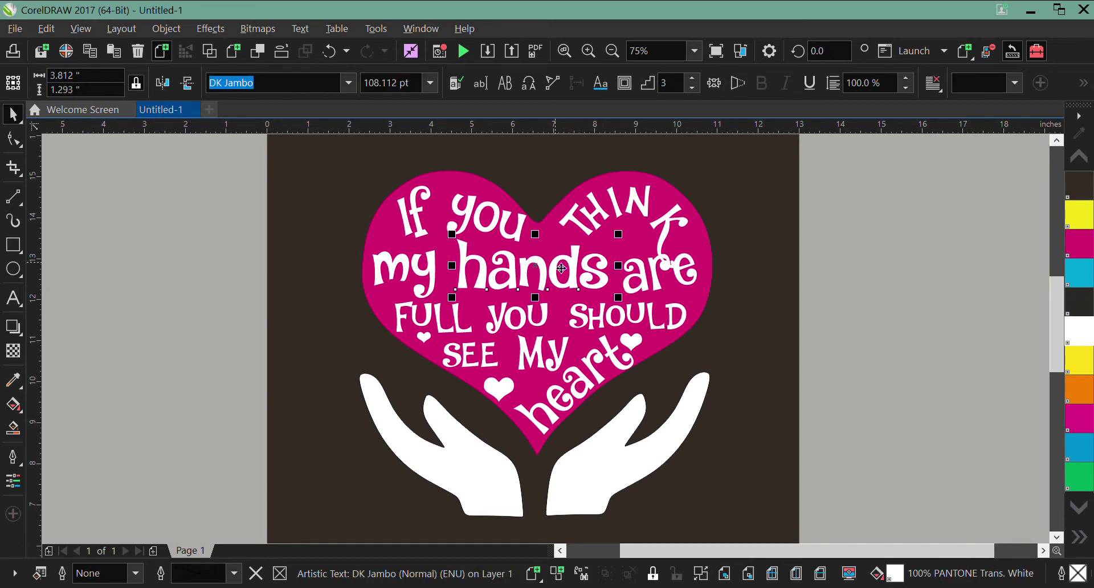
# Step: Add a second page and paste a copy of the heart, lettering and hands onto it without the dark background
pyautogui.click(154, 551)
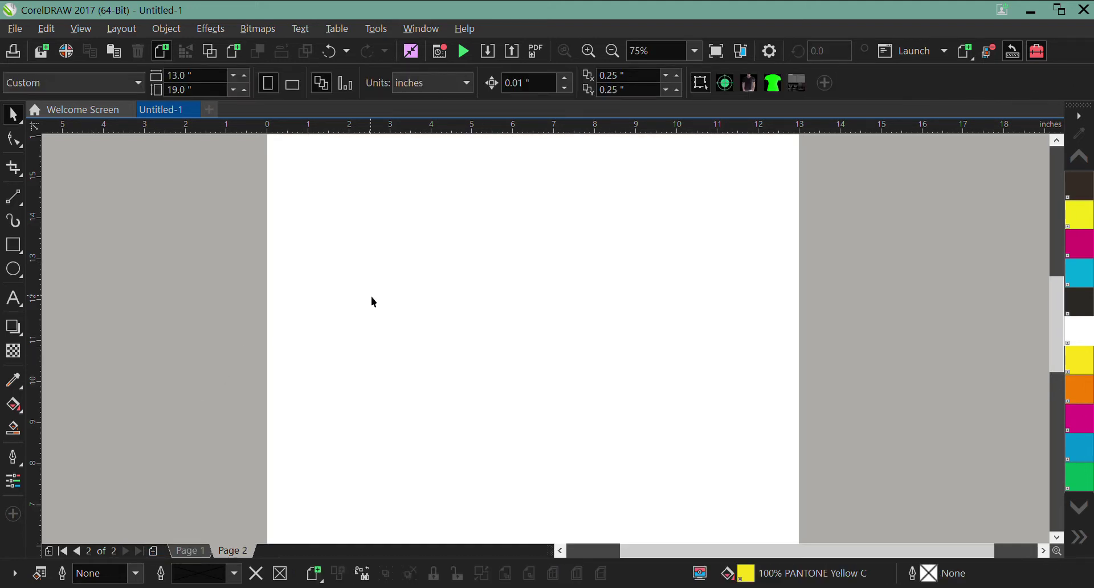
pyautogui.click(190, 551)
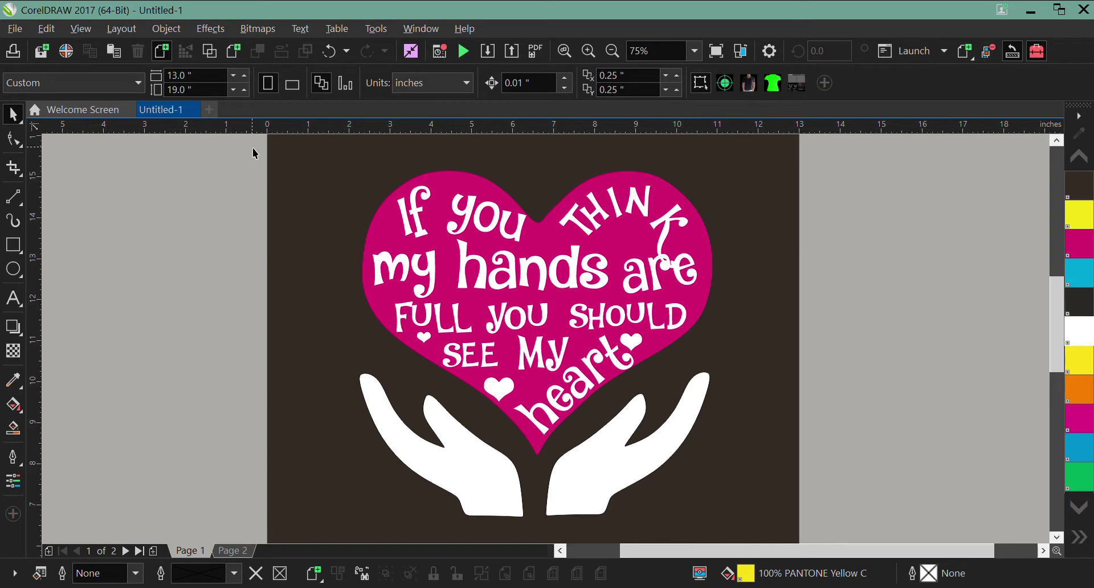
pyautogui.moveTo(255, 154); pyautogui.dragTo(698, 473)
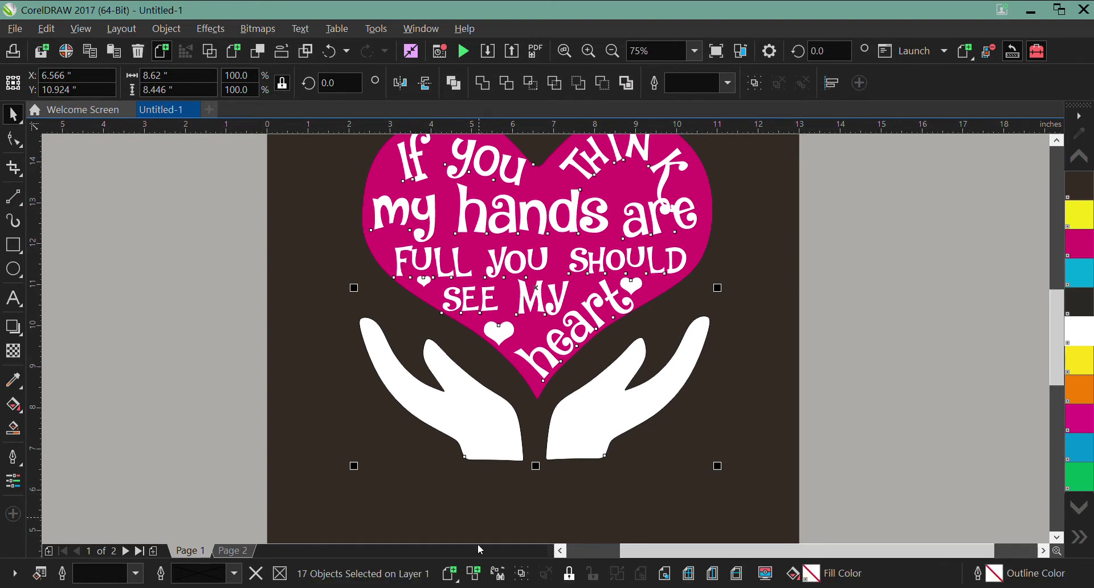
pyautogui.click(96, 56)
pyautogui.click(246, 552)
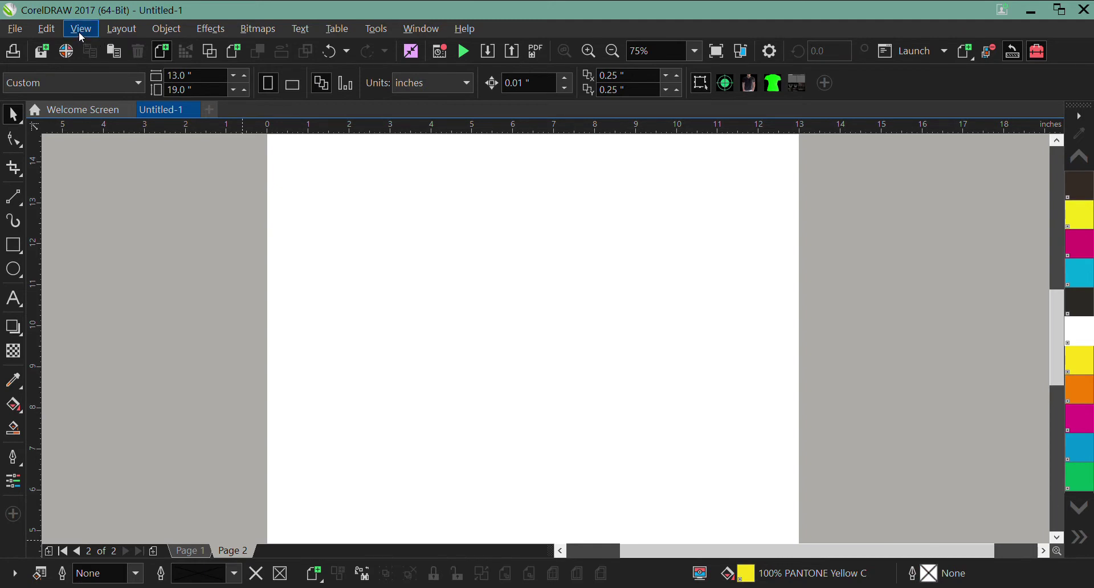
pyautogui.click(116, 55)
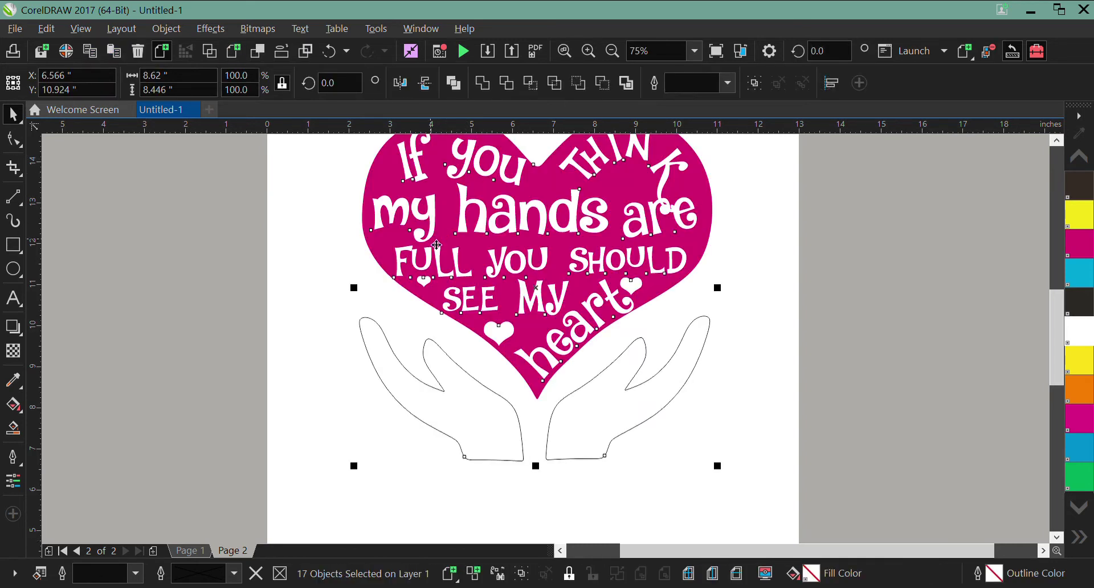
# Step: Fill all the copied artwork on page 2 with PANTONE Black C and deselect it
pyautogui.click(1081, 189)
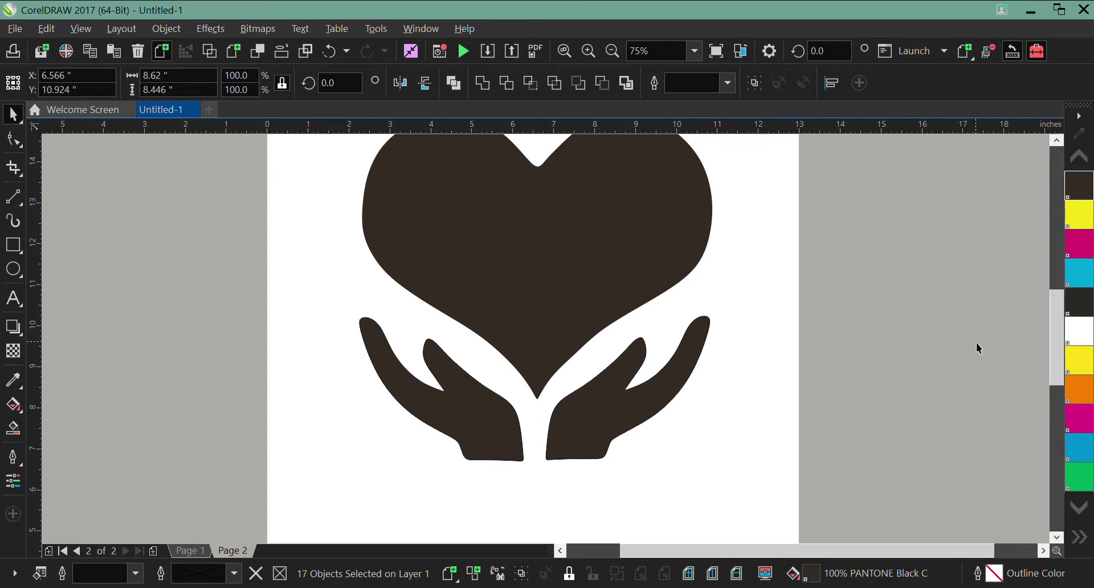
pyautogui.click(698, 155)
pyautogui.click(697, 155)
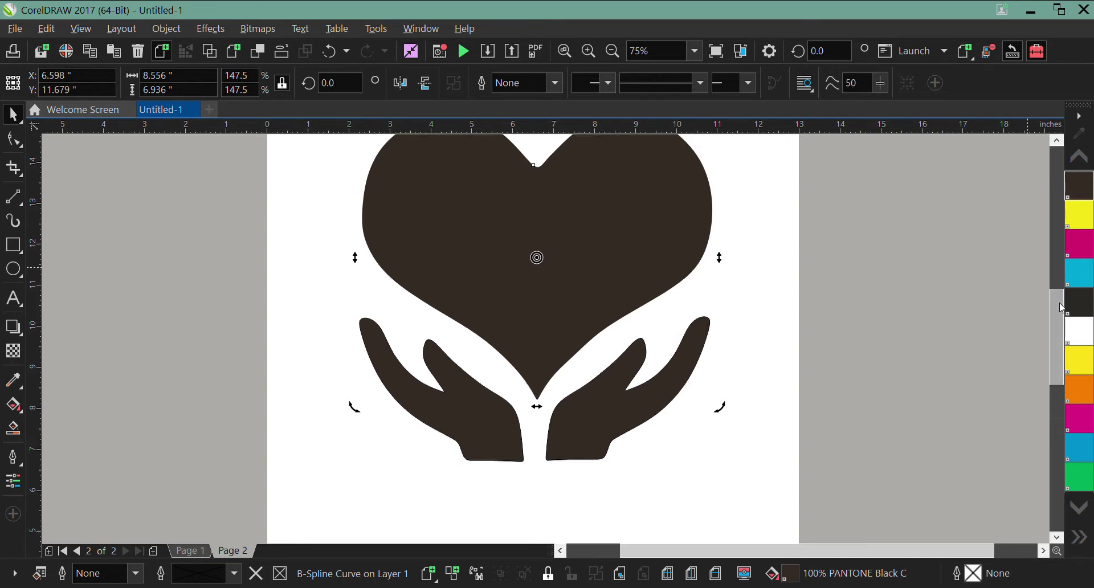
pyautogui.press('Escape')
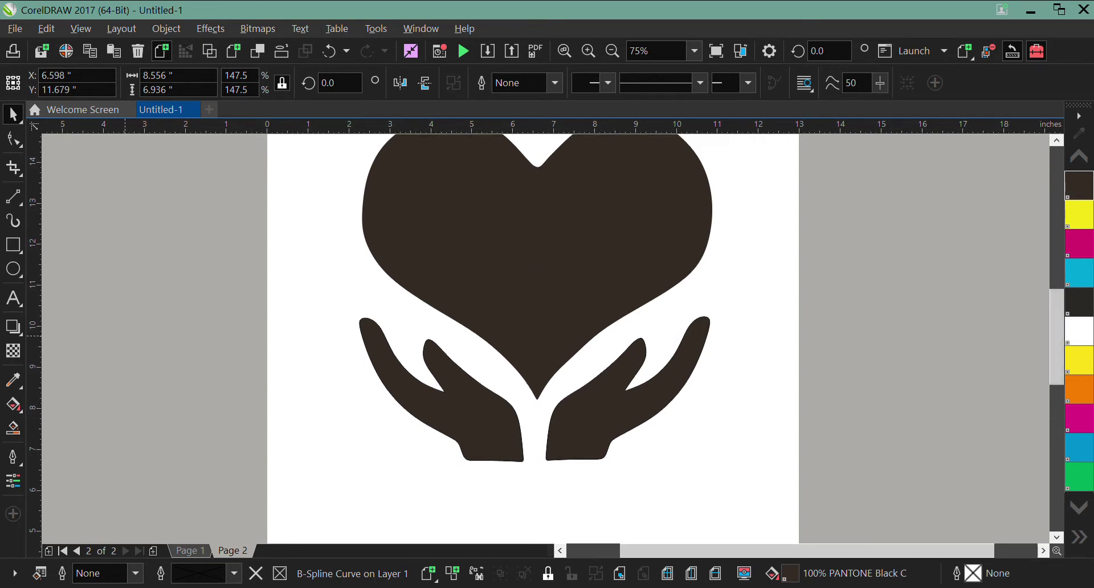
pyautogui.click(105, 186)
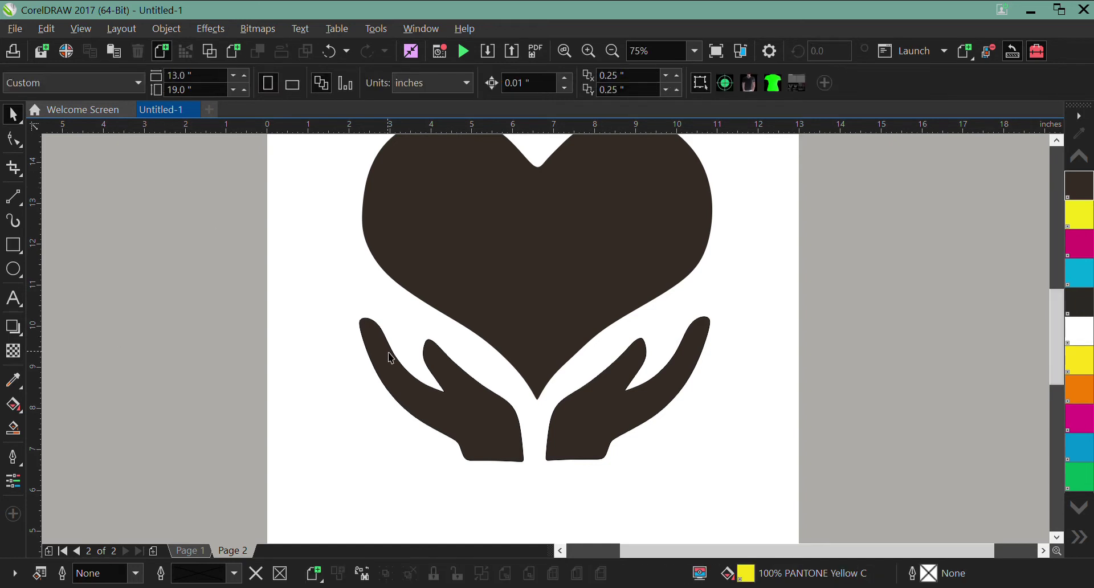
pyautogui.moveTo(1058, 350); pyautogui.dragTo(1059, 344)
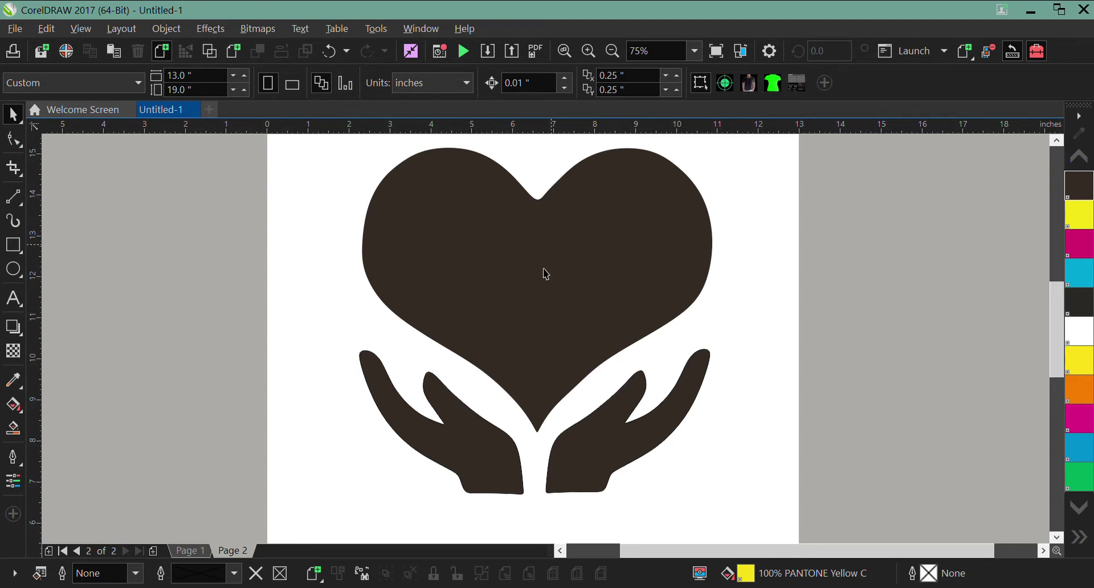
# Step: Give the heart on page 2 a 2 pt outline in PANTONE Trans. White
pyautogui.click(510, 215)
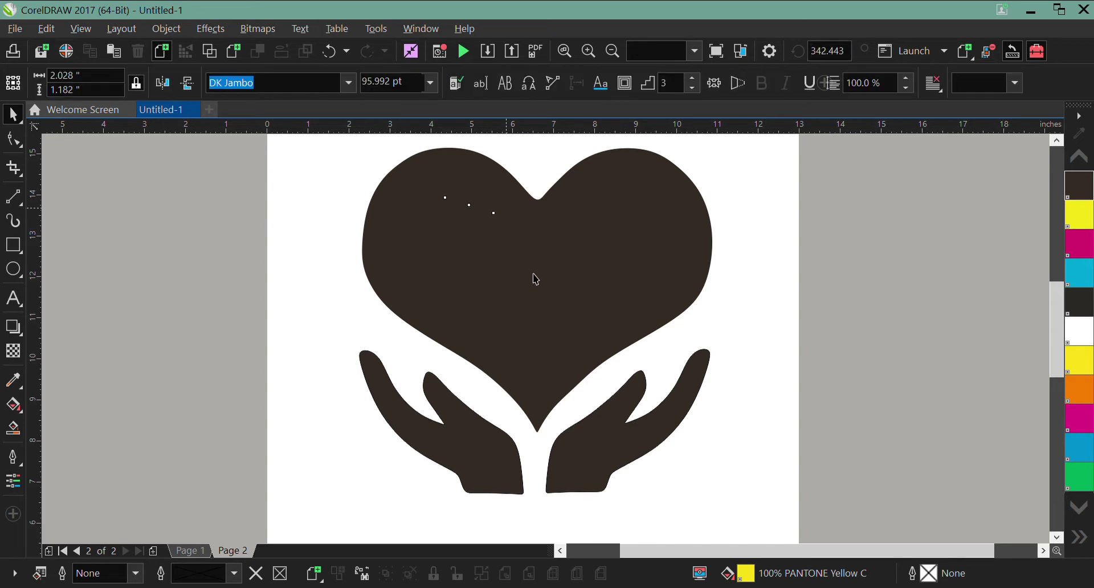
pyautogui.hotkey('ctrl', 'q')
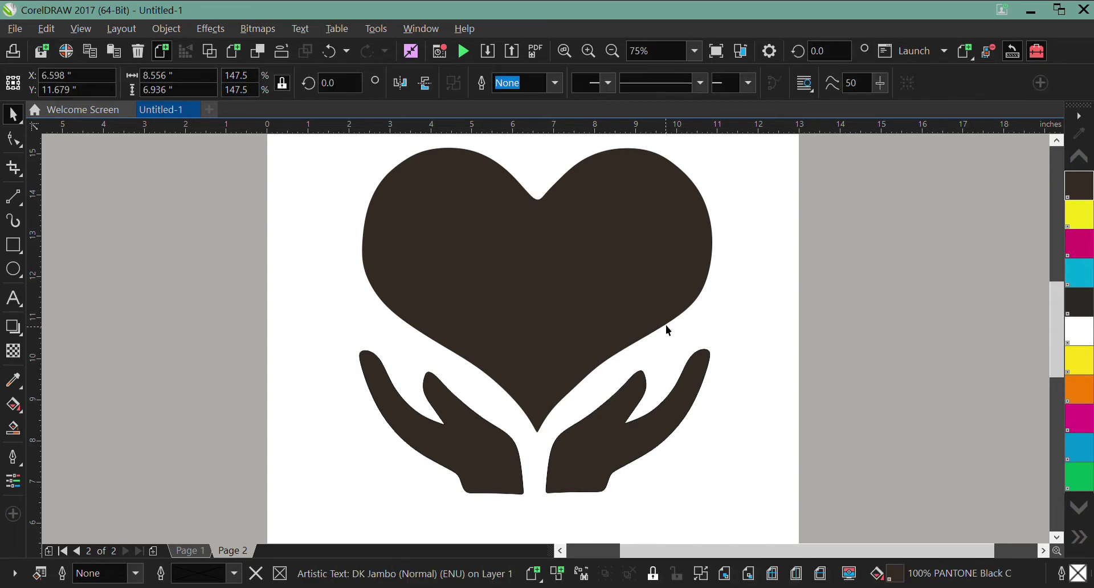
pyautogui.click(666, 324)
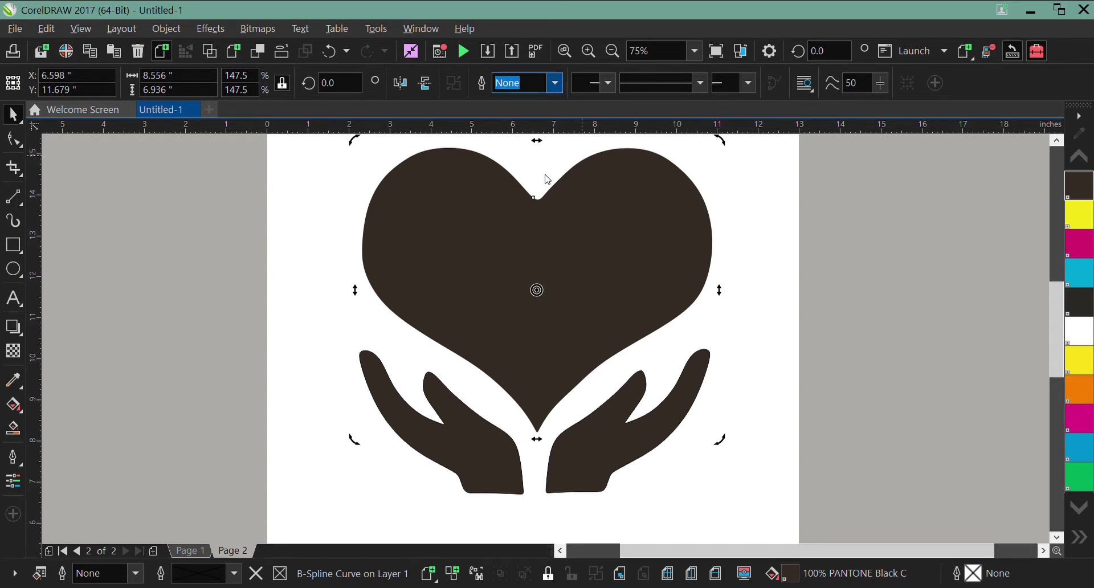
pyautogui.write('2')
pyautogui.press('Return')
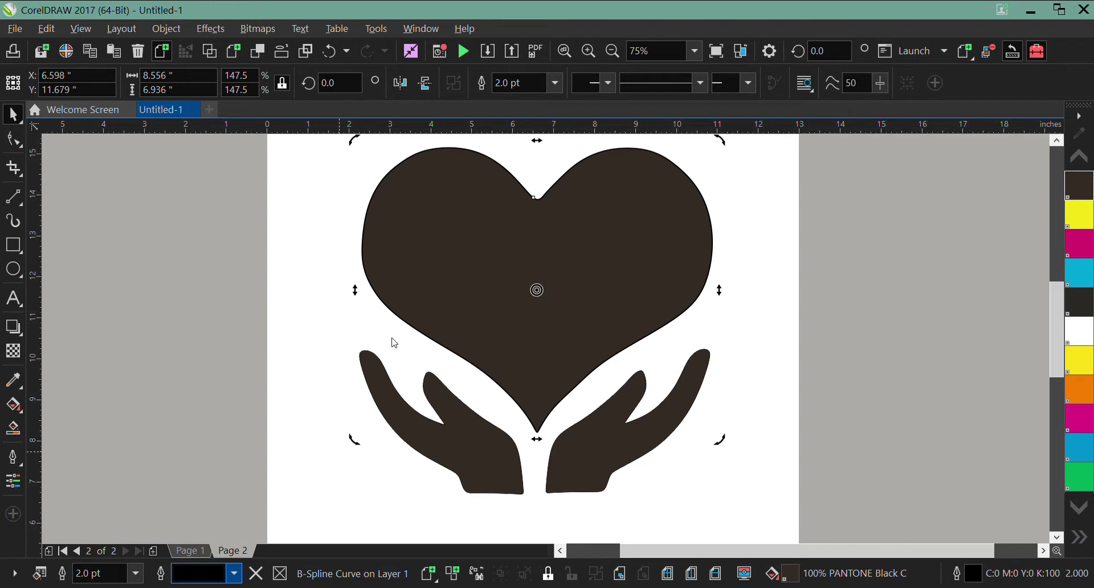
pyautogui.rightClick(1083, 332)
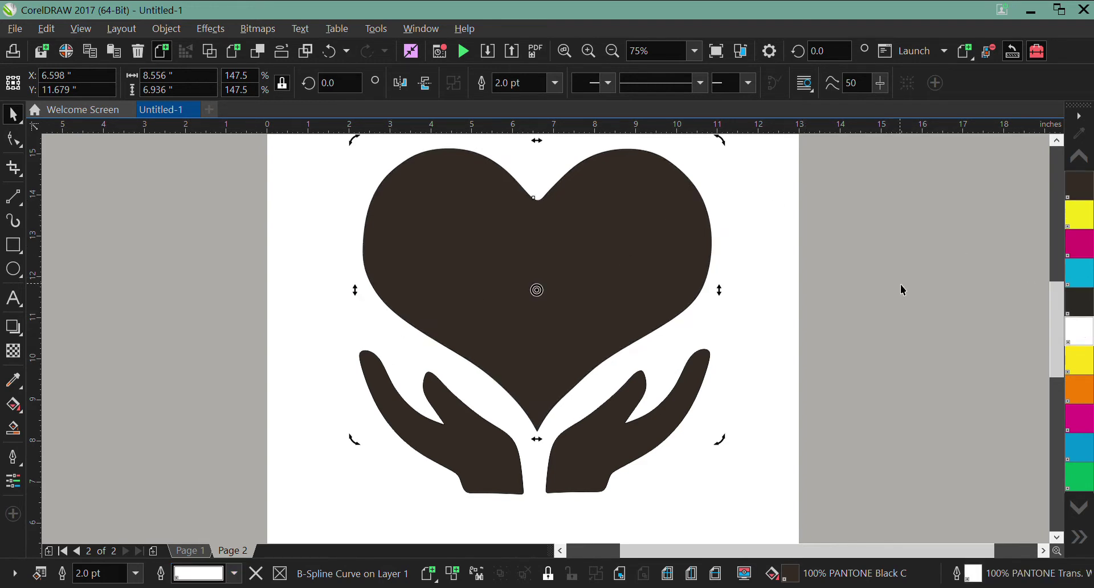
pyautogui.click(861, 350)
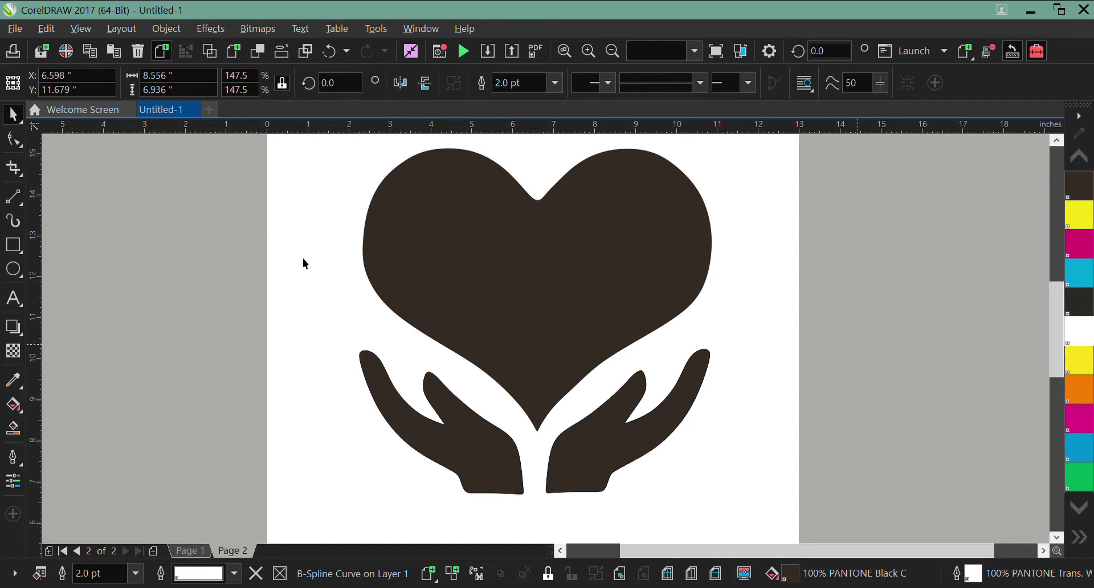
# Step: Check the heart's white outline against a temporary page-sized PANTONE Yellow C rectangle behind the artwork, and delete the rectangle
pyautogui.click(16, 251)
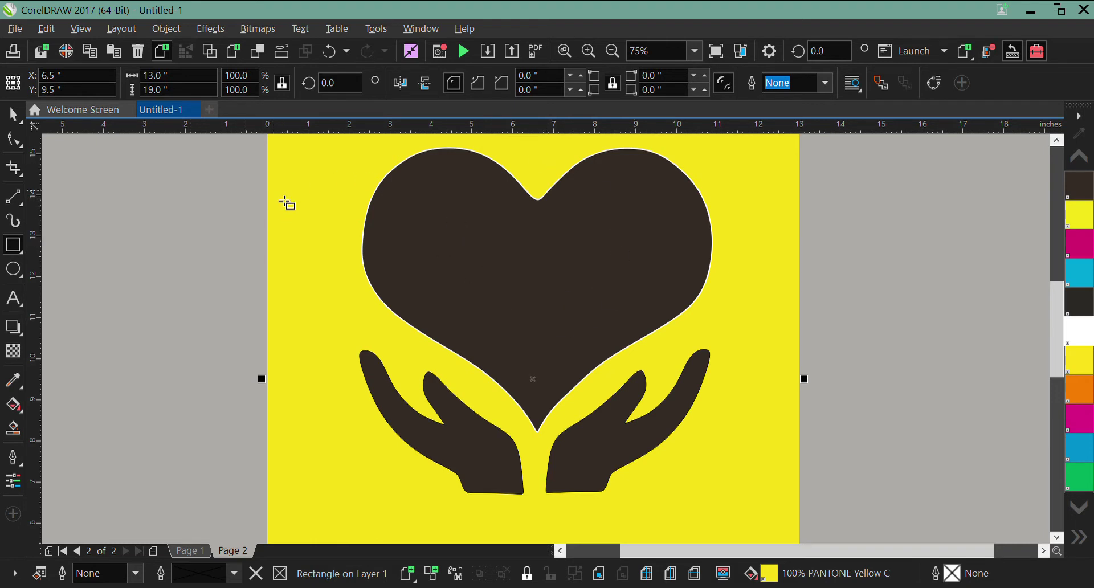
pyautogui.click(12, 114)
pyautogui.click(296, 205)
pyautogui.press('Delete')
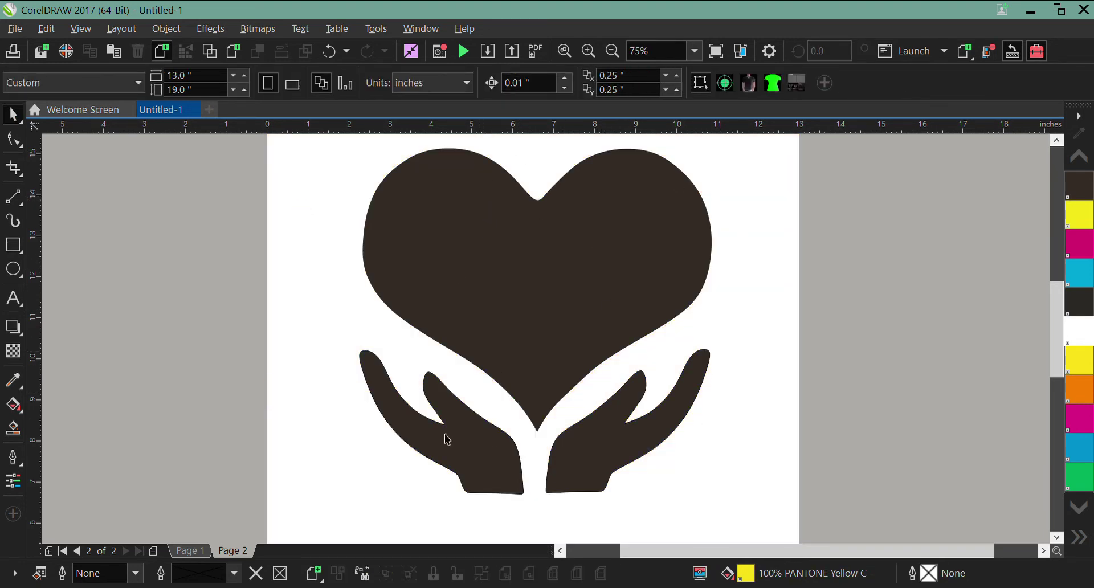
# Step: Rename page 1 as originaldesign and page 2 as underbase
pyautogui.click(188, 551)
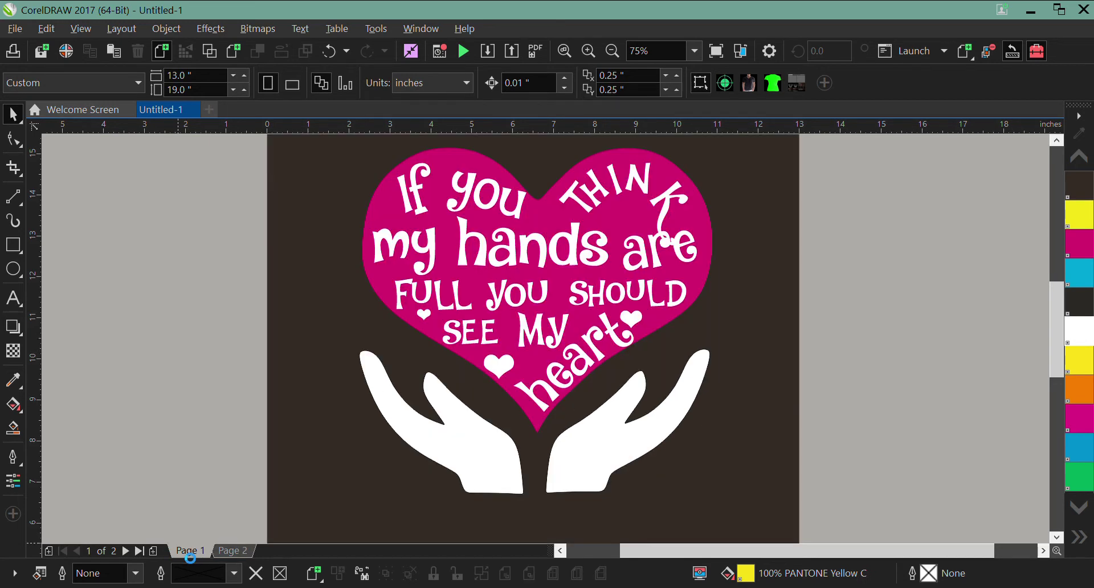
pyautogui.click(432, 388)
pyautogui.click(432, 388)
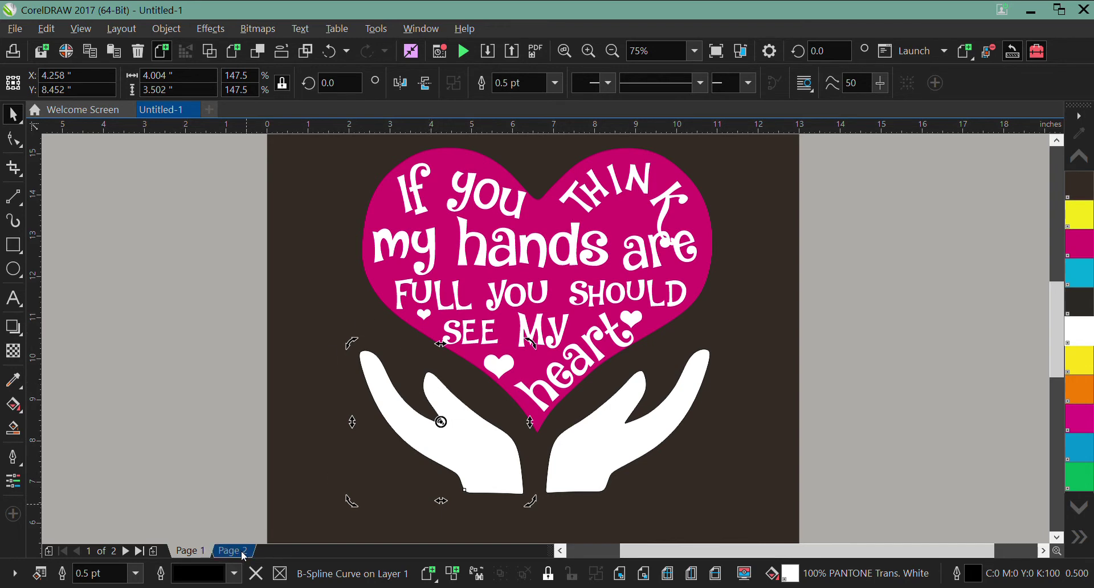
pyautogui.click(299, 480)
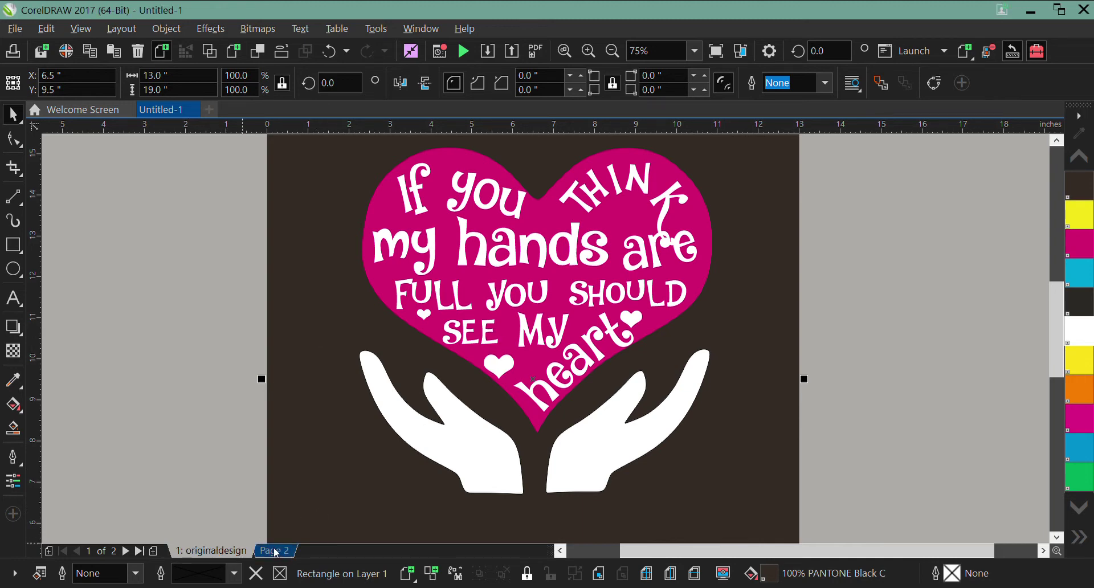
pyautogui.click(277, 551)
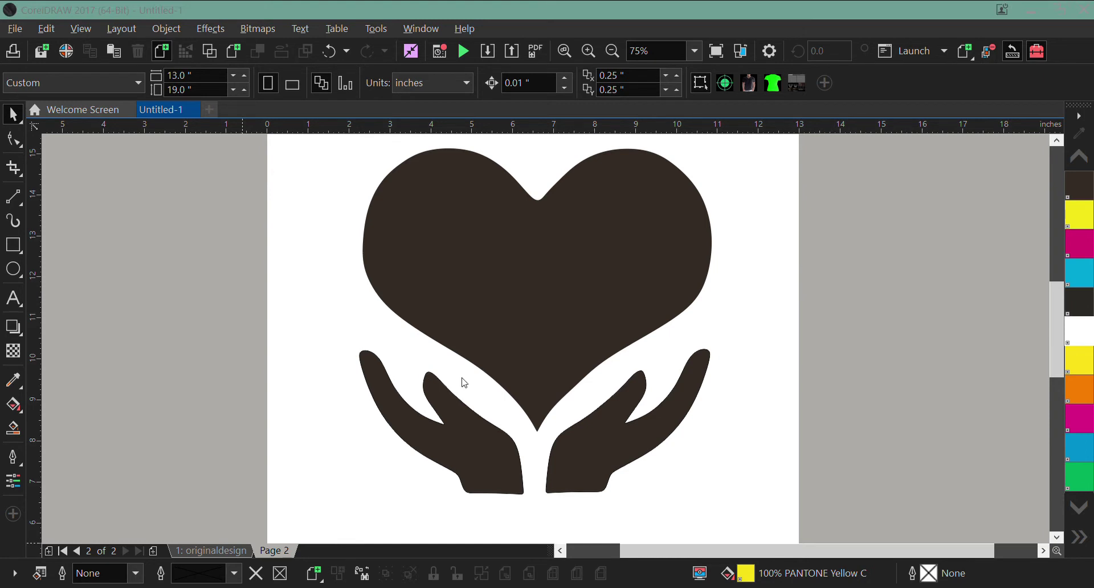
pyautogui.press('Return')
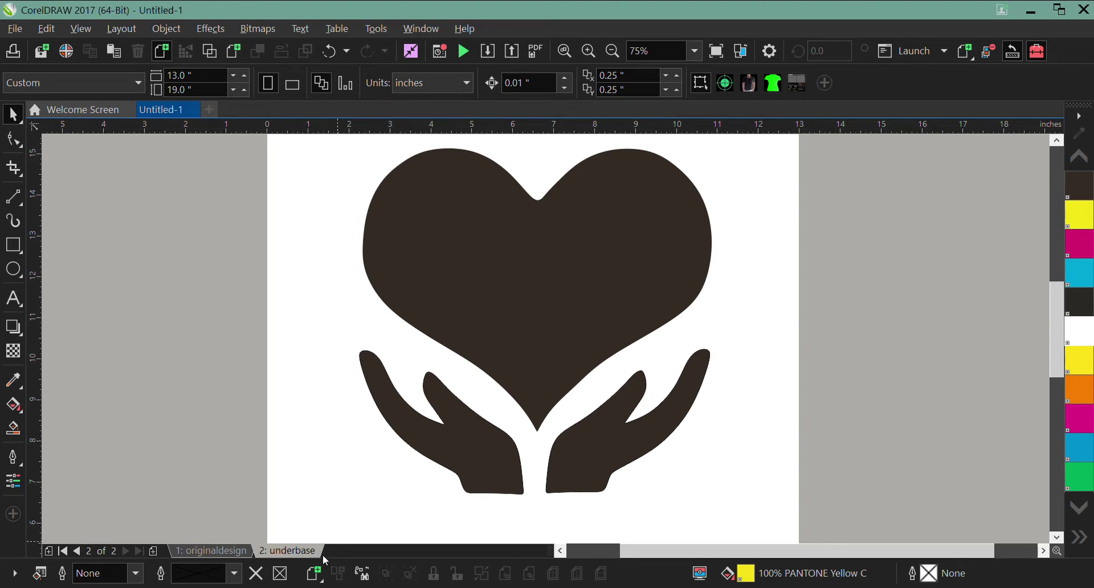
# Step: Add a third page named pink2 and paste a copy of the whole original design, including the dark background, onto it
pyautogui.click(153, 551)
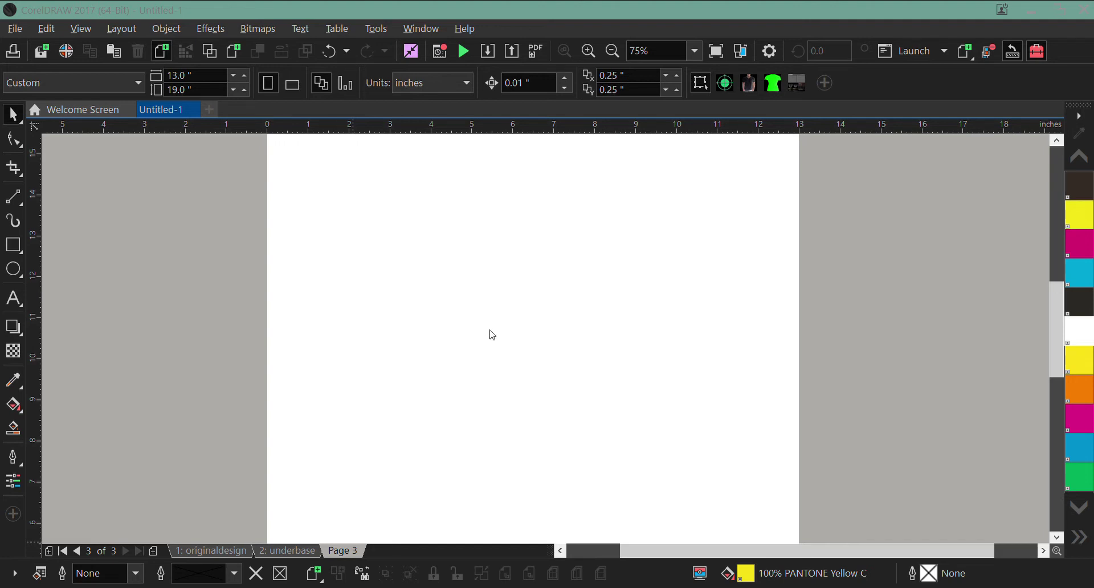
pyautogui.press('Return')
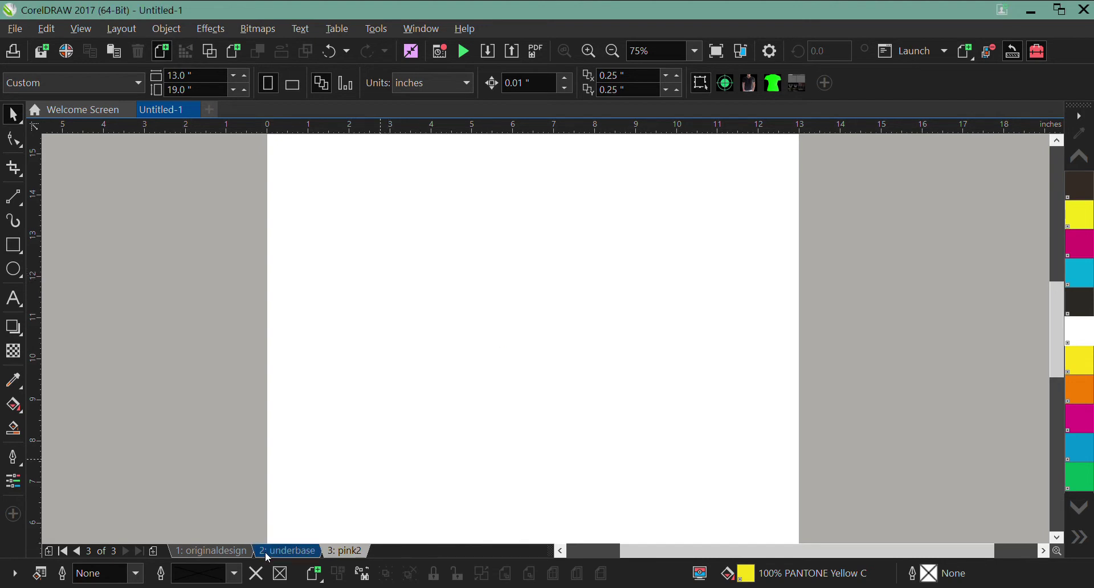
pyautogui.click(240, 552)
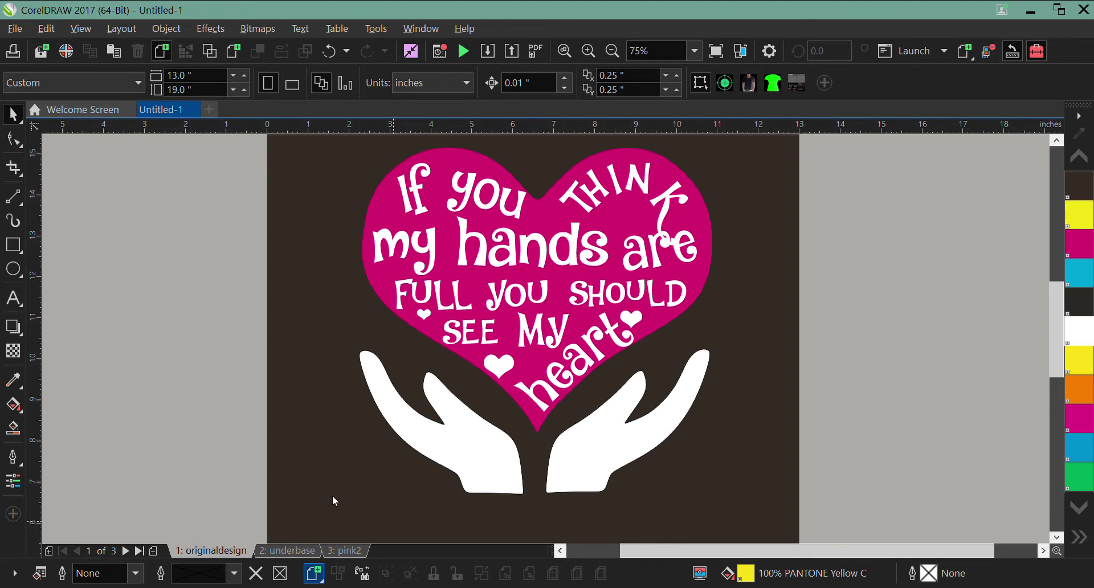
pyautogui.hotkey('ctrl', 'a')
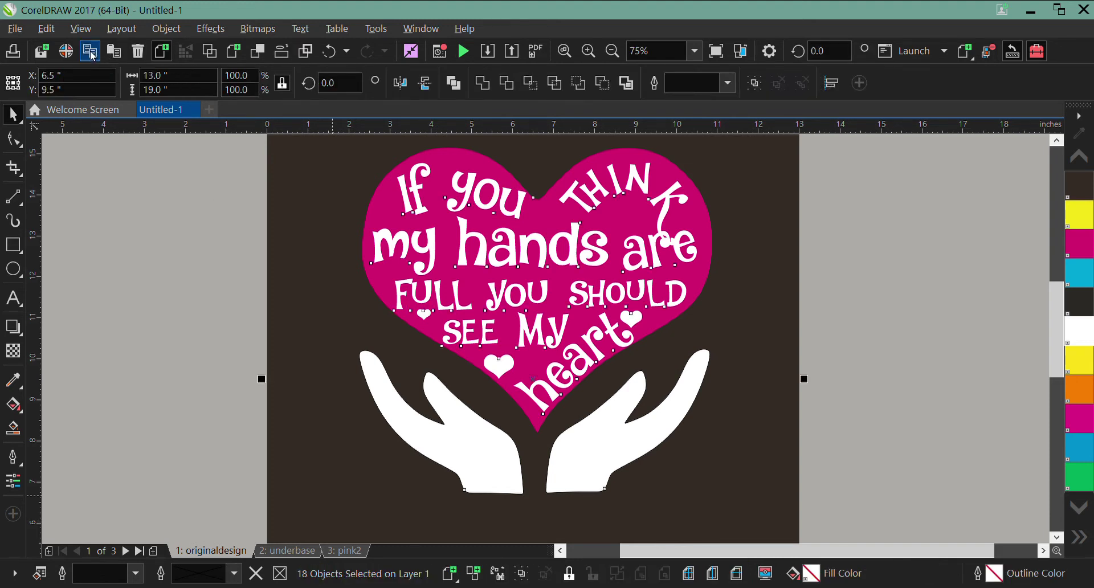
pyautogui.click(92, 56)
pyautogui.click(336, 550)
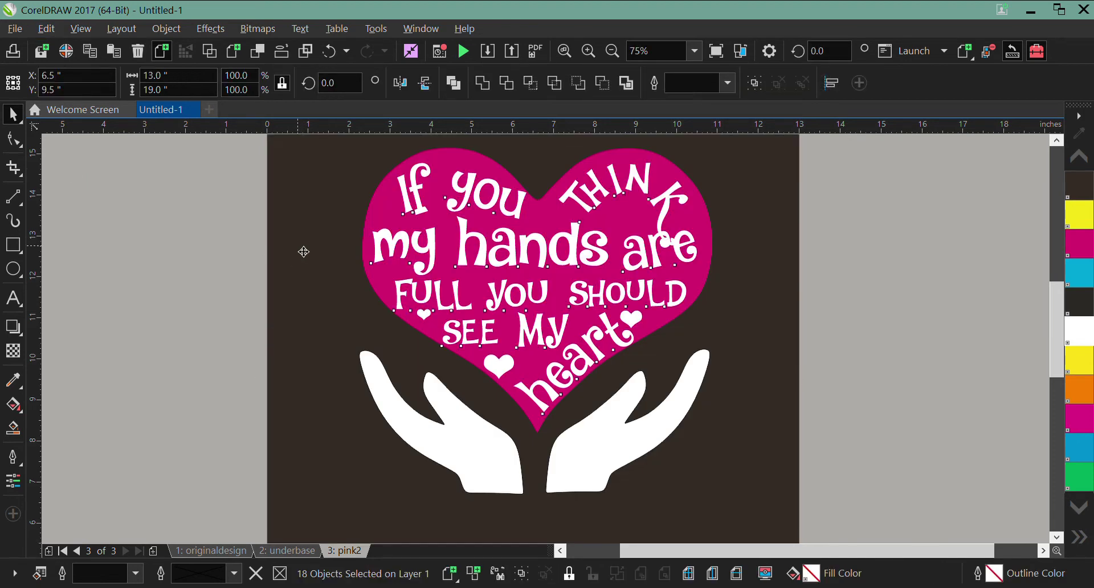
pyautogui.click(296, 247)
pyautogui.click(198, 280)
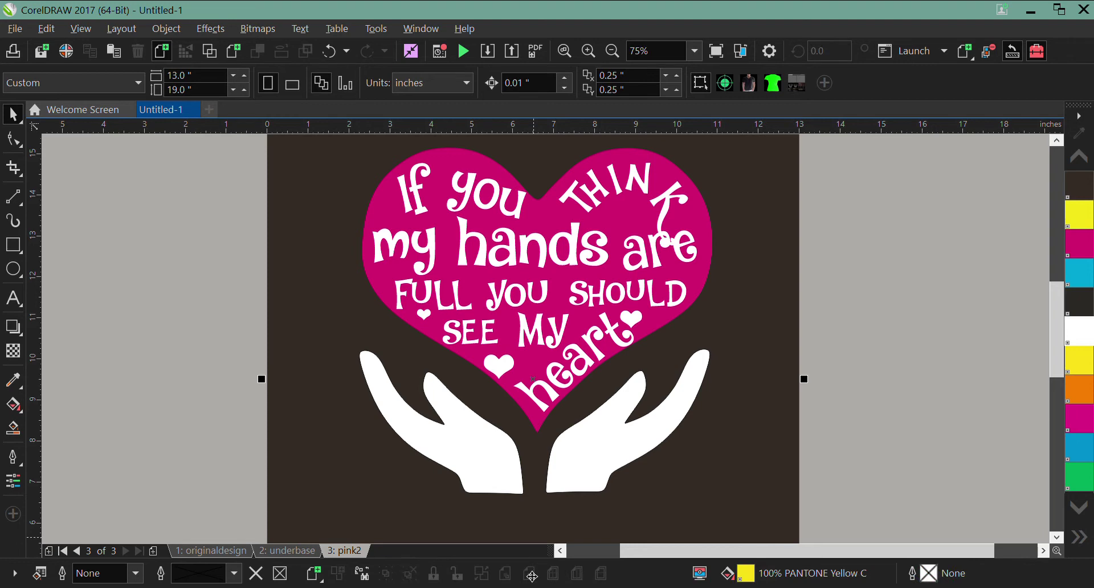
# Step: Delete the dark background rectangle and both white hands from the pink2 page
pyautogui.click(440, 452)
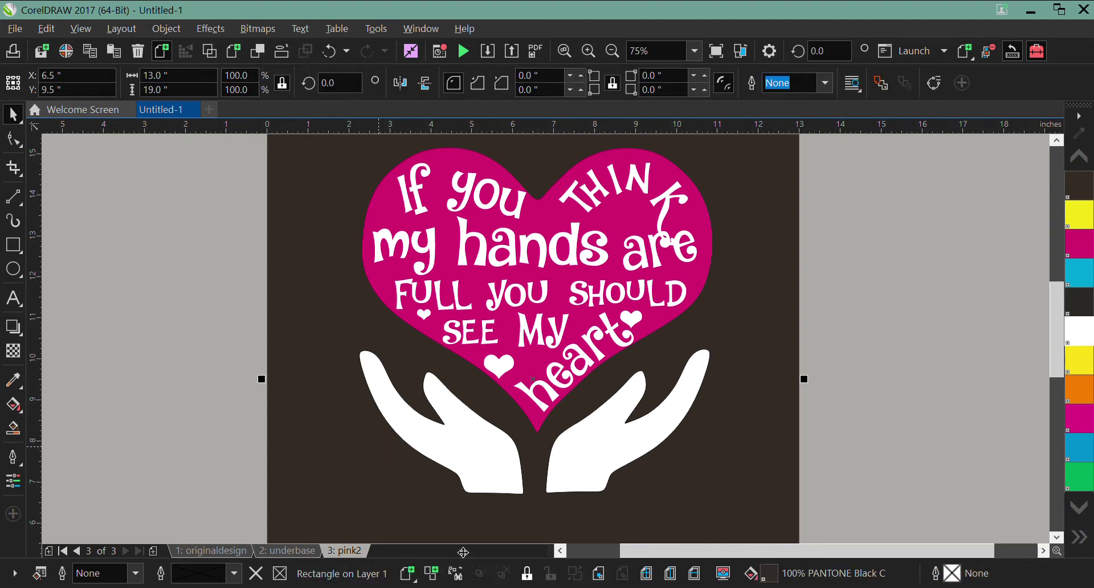
pyautogui.click(378, 474)
pyautogui.press('Delete')
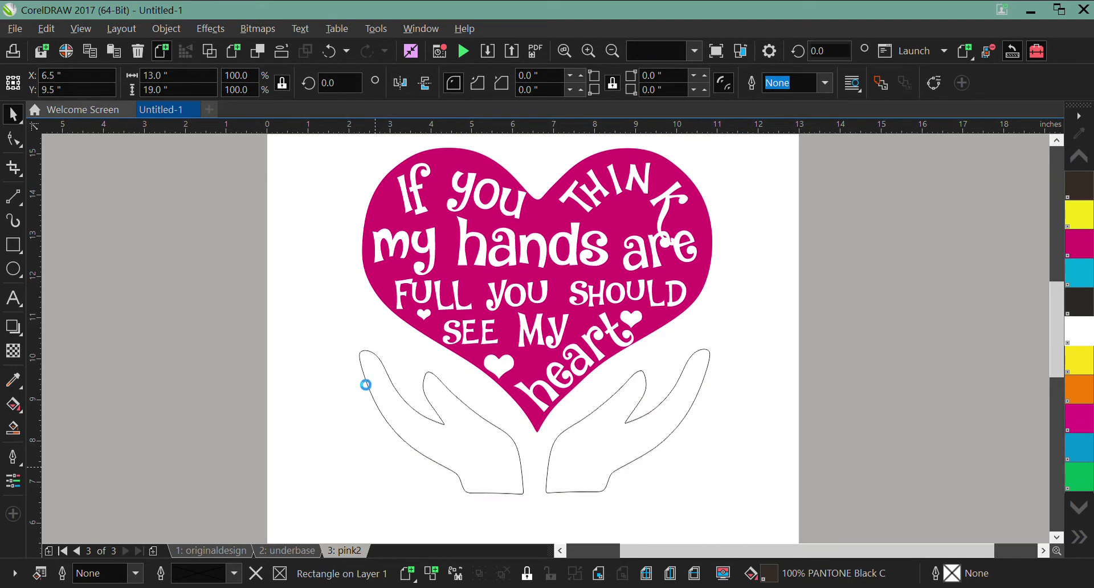
pyautogui.click(364, 354)
pyautogui.click(364, 353)
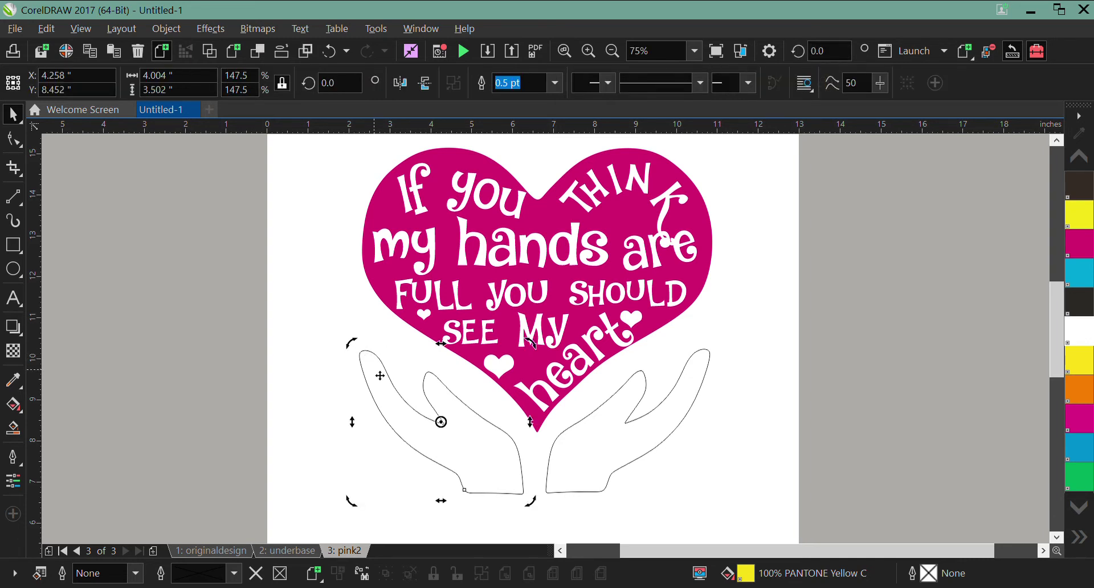
pyautogui.press('Delete')
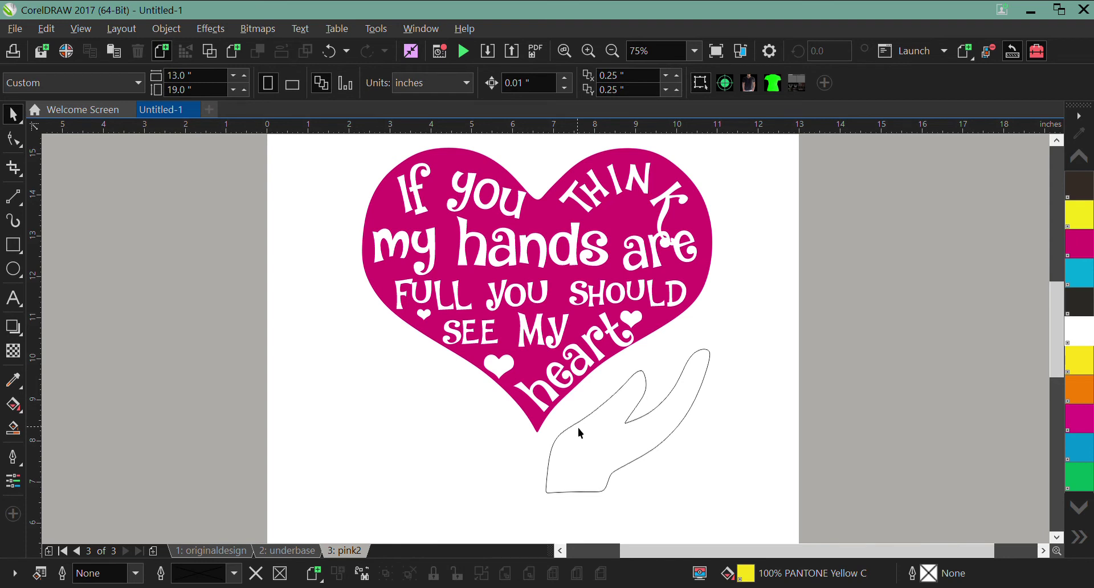
pyautogui.click(578, 422)
pyautogui.click(578, 423)
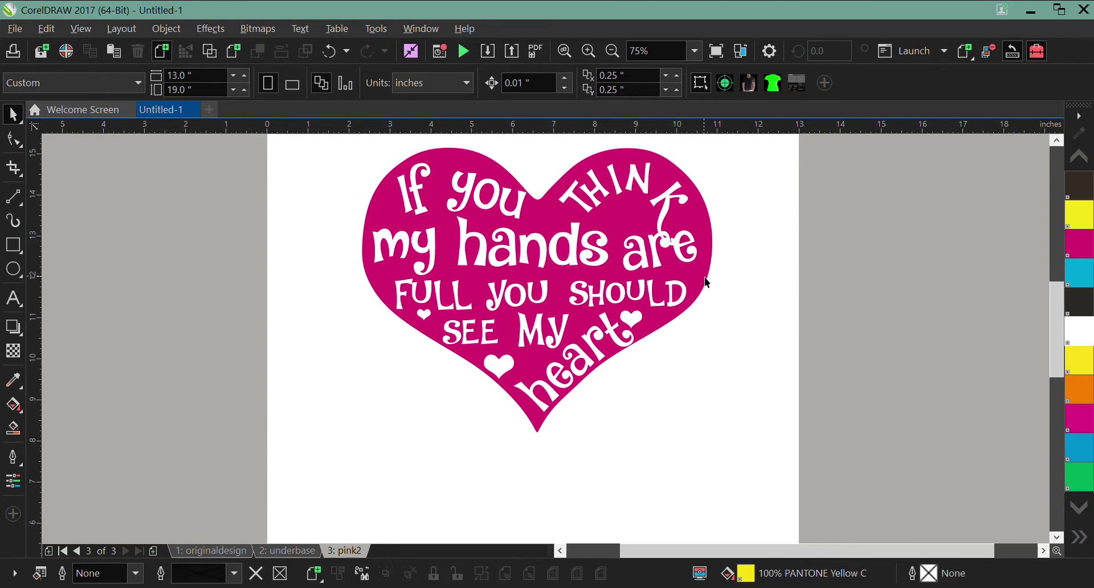
# Step: Fill the pink heart on the pink2 page with PANTONE Black C
pyautogui.click(705, 279)
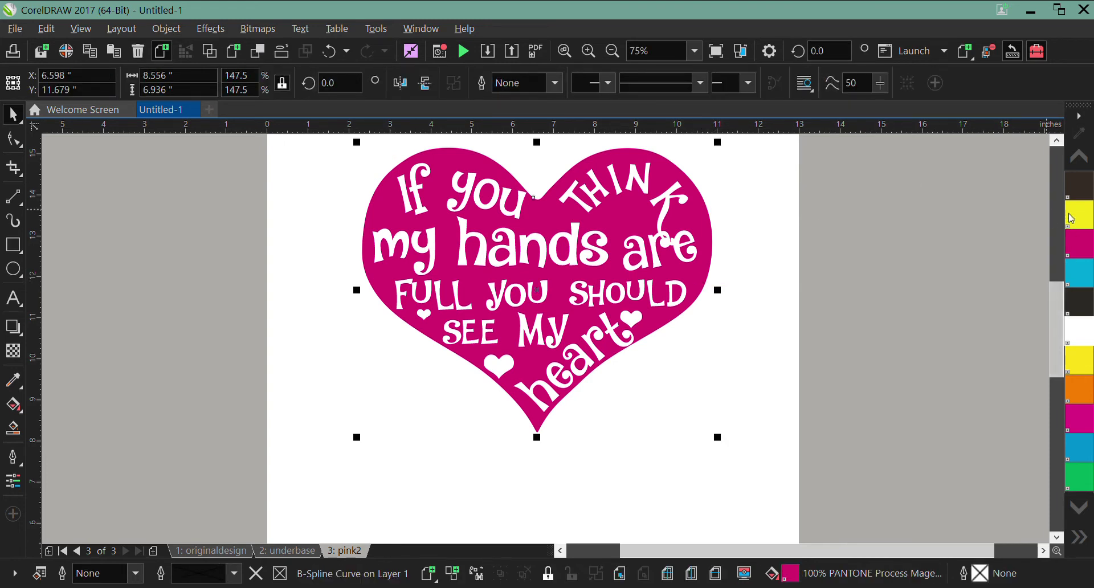
pyautogui.click(1081, 188)
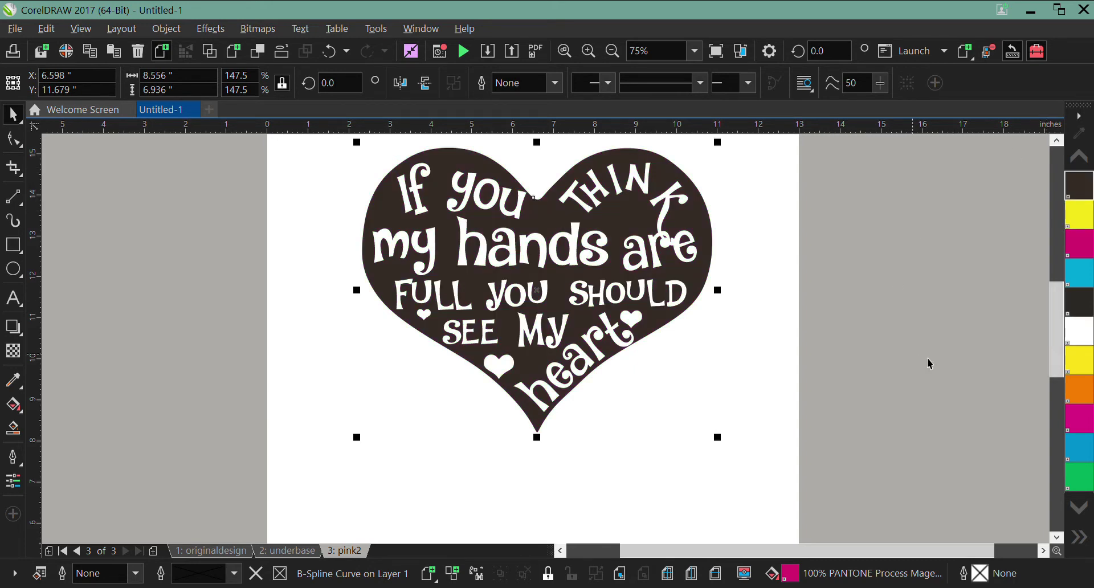
pyautogui.click(906, 423)
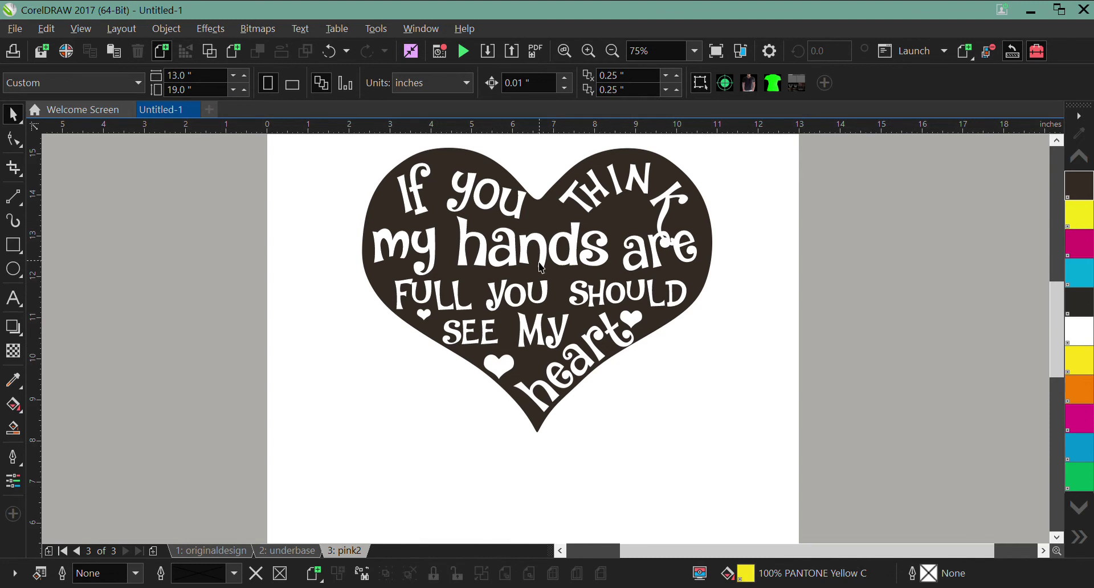
# Step: Give the heart on the pink2 page a 1 pt outline in PANTONE Black C
pyautogui.click(456, 159)
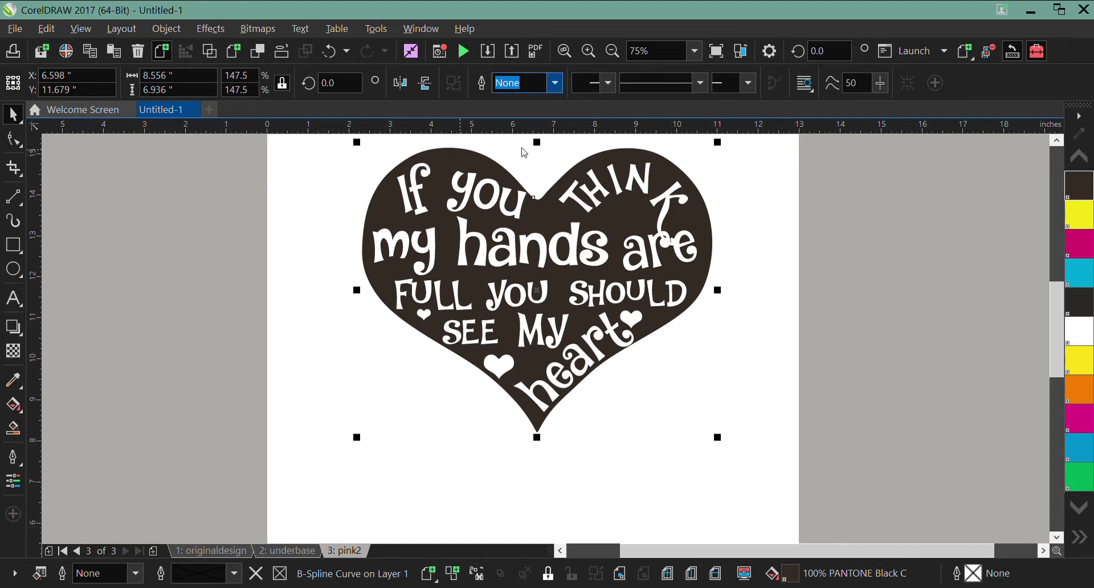
pyautogui.write('1')
pyautogui.press('Return')
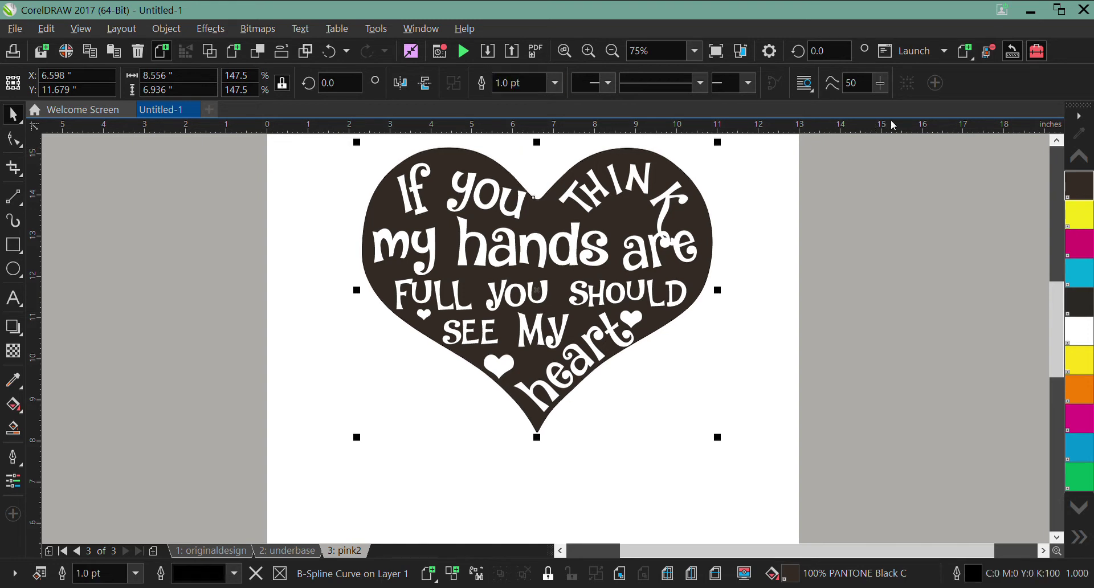
pyautogui.rightClick(1079, 185)
pyautogui.click(915, 390)
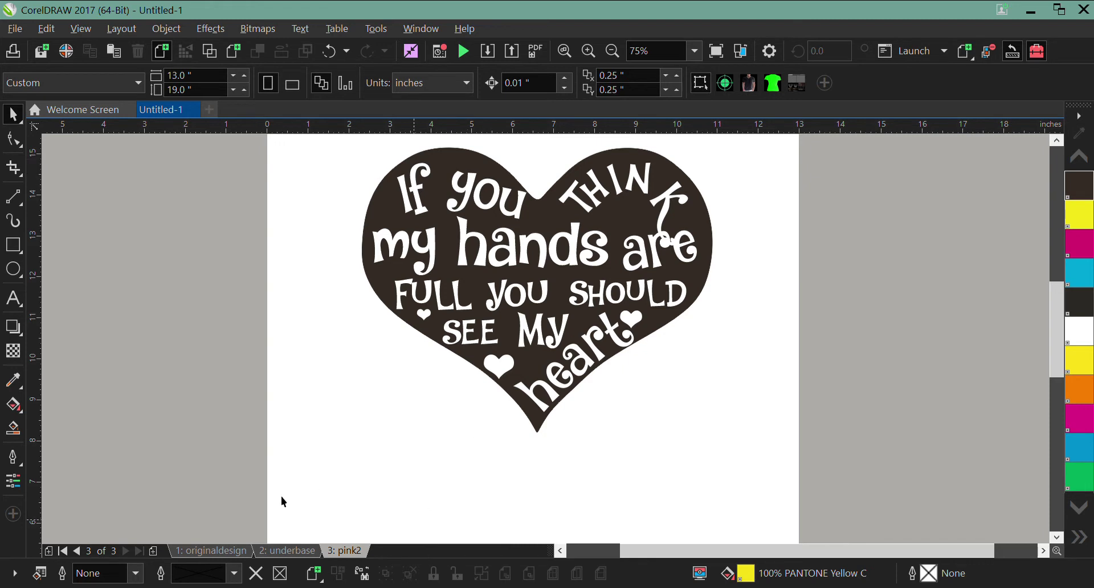
# Step: Compare the artwork on the underbase page with the artwork on the pink2 page
pyautogui.click(288, 549)
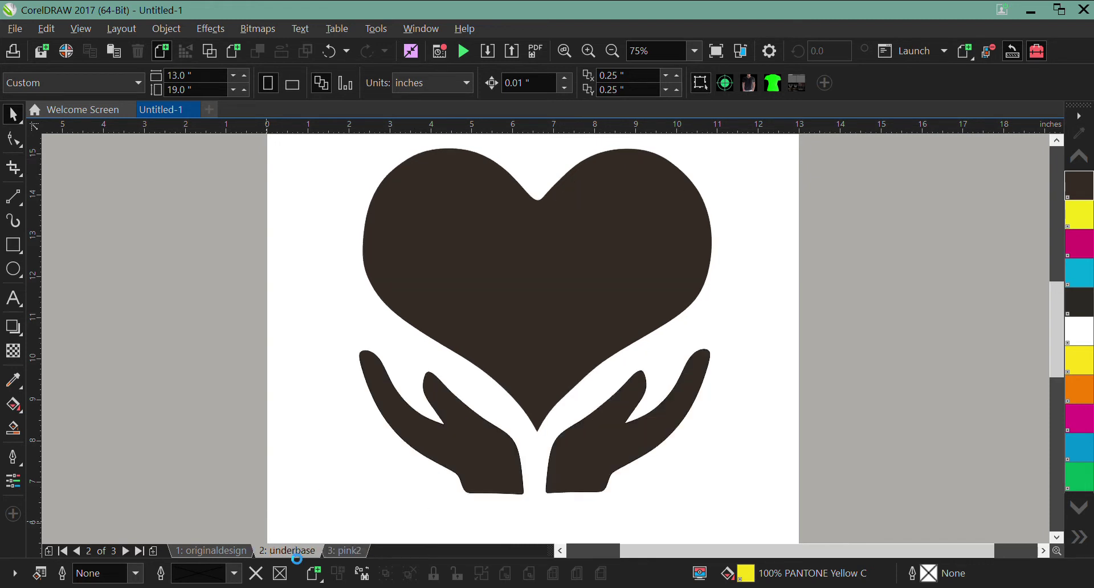
pyautogui.click(342, 550)
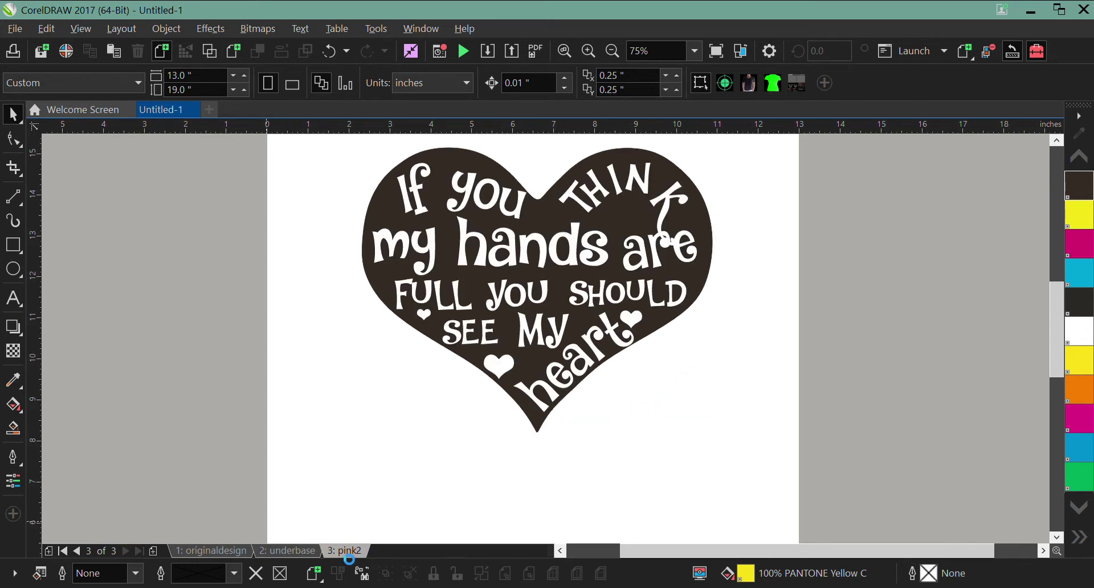
pyautogui.click(286, 551)
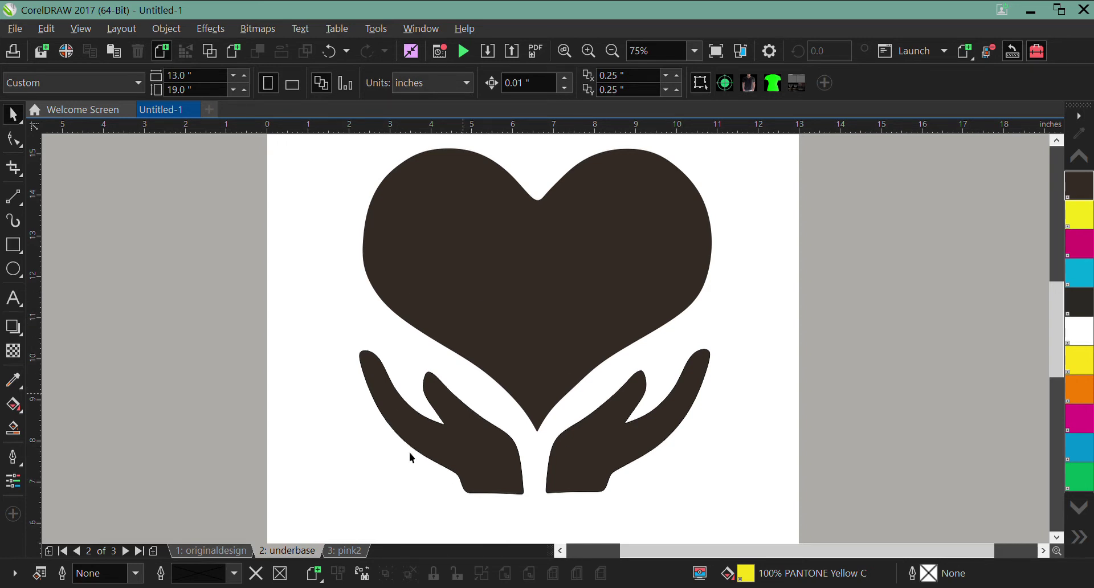
pyautogui.click(345, 548)
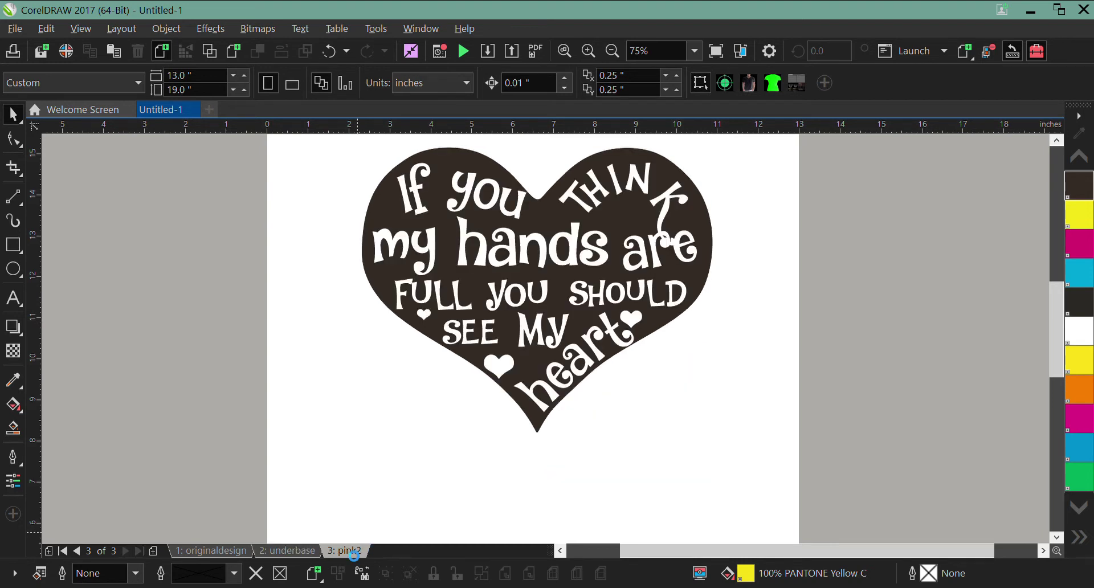
pyautogui.click(298, 550)
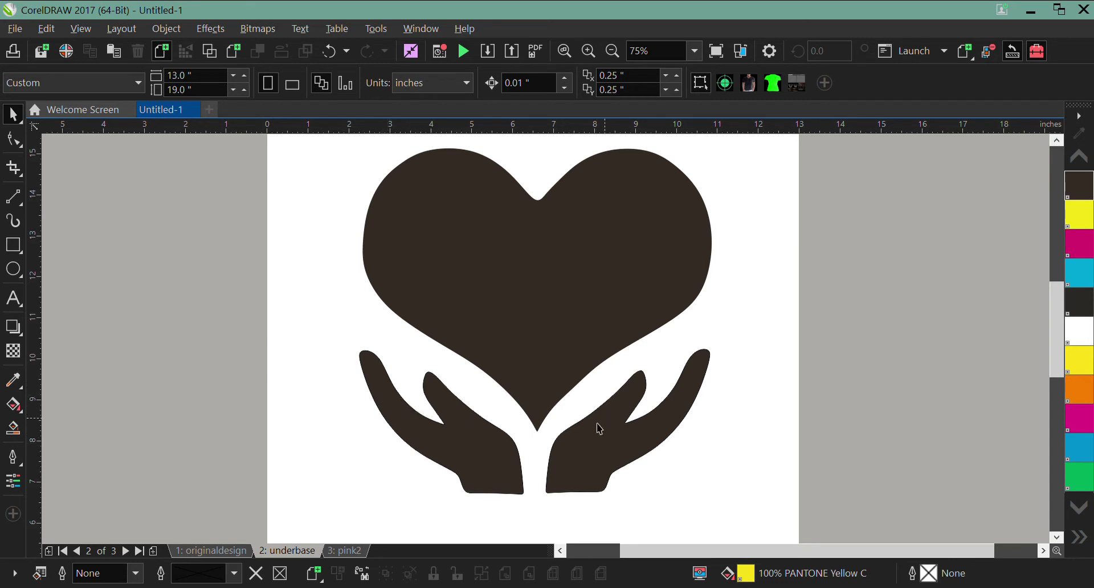
pyautogui.click(342, 550)
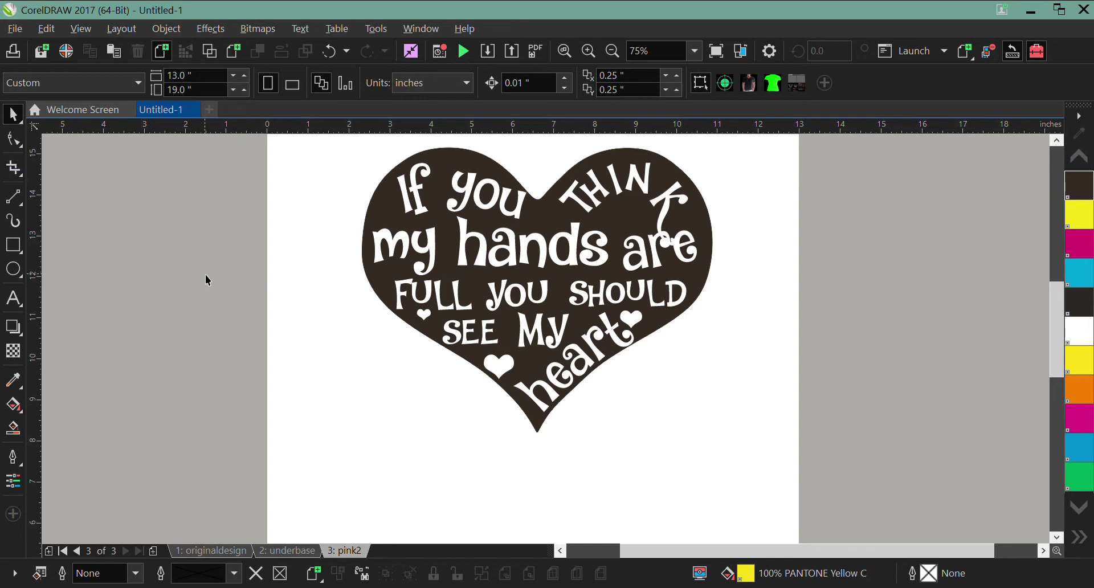
# Step: Add the registration marks and print placement guides to the pink2 page
pyautogui.click(565, 52)
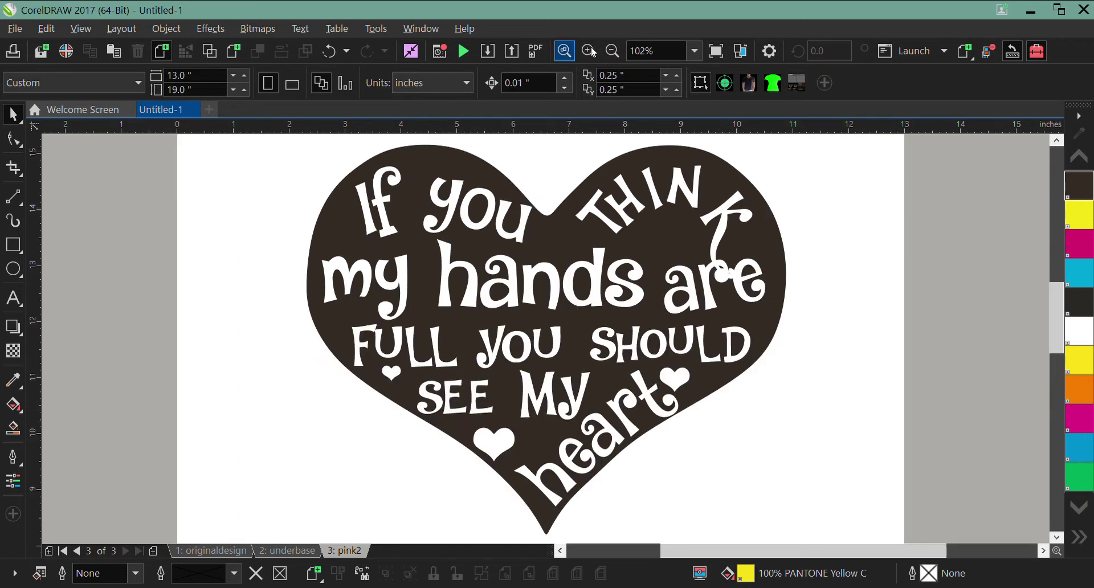
pyautogui.click(613, 52)
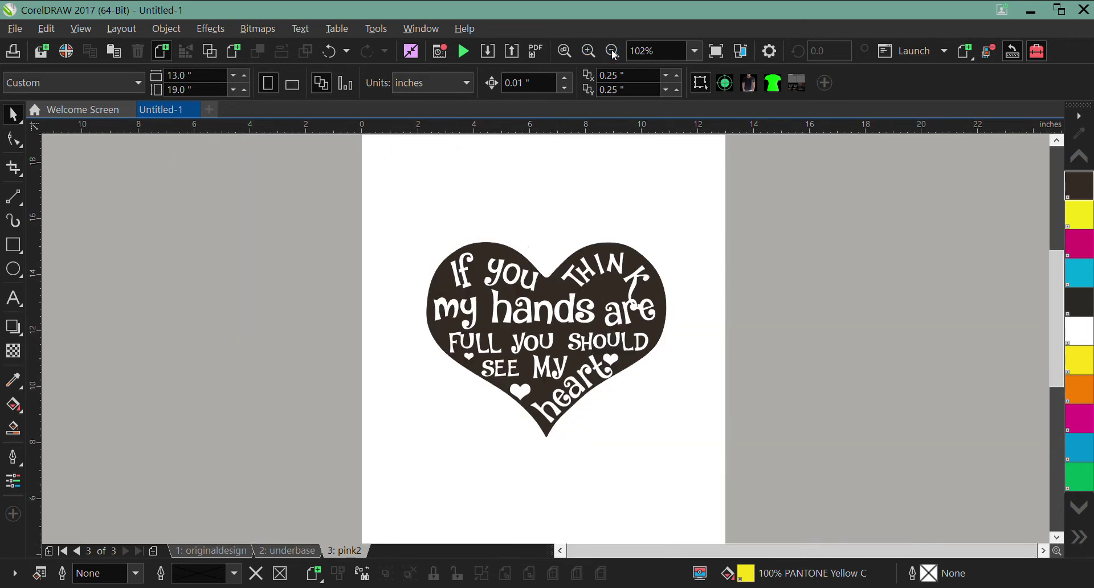
pyautogui.click(695, 51)
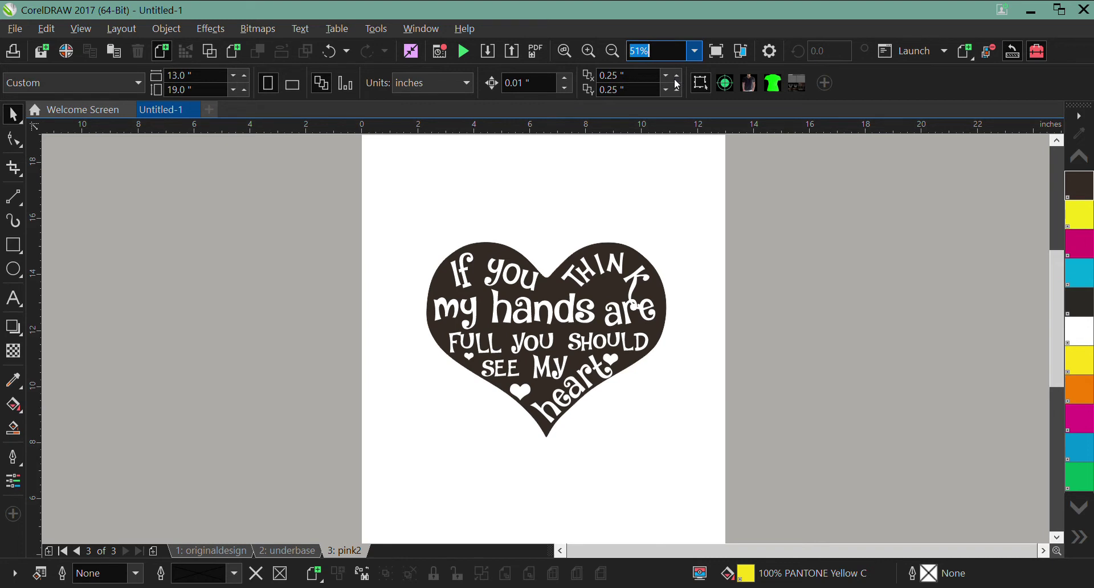
pyautogui.press('Down')
pyautogui.press('Return')
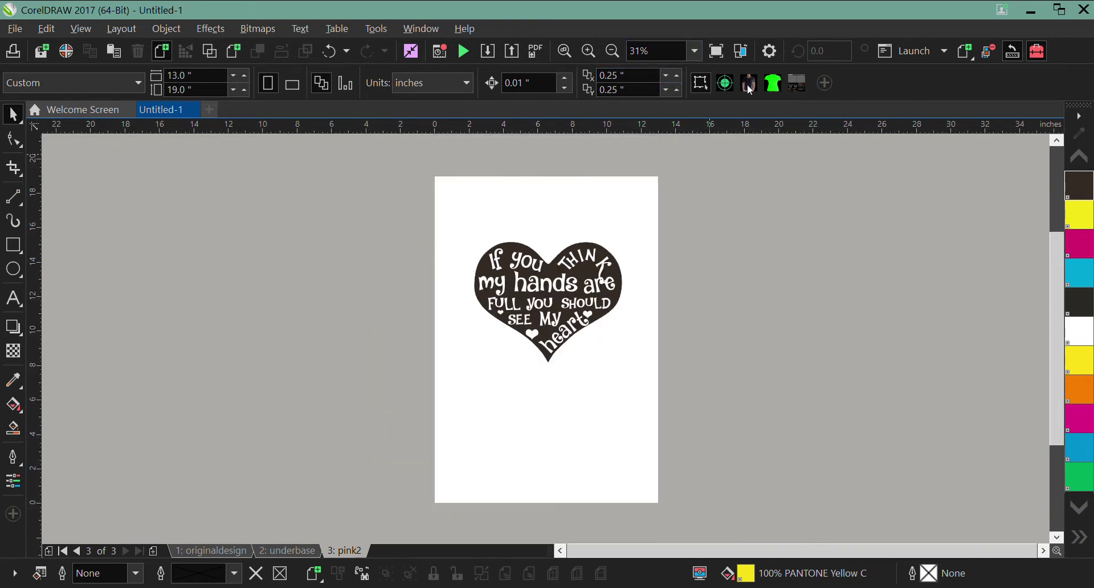
pyautogui.click(727, 88)
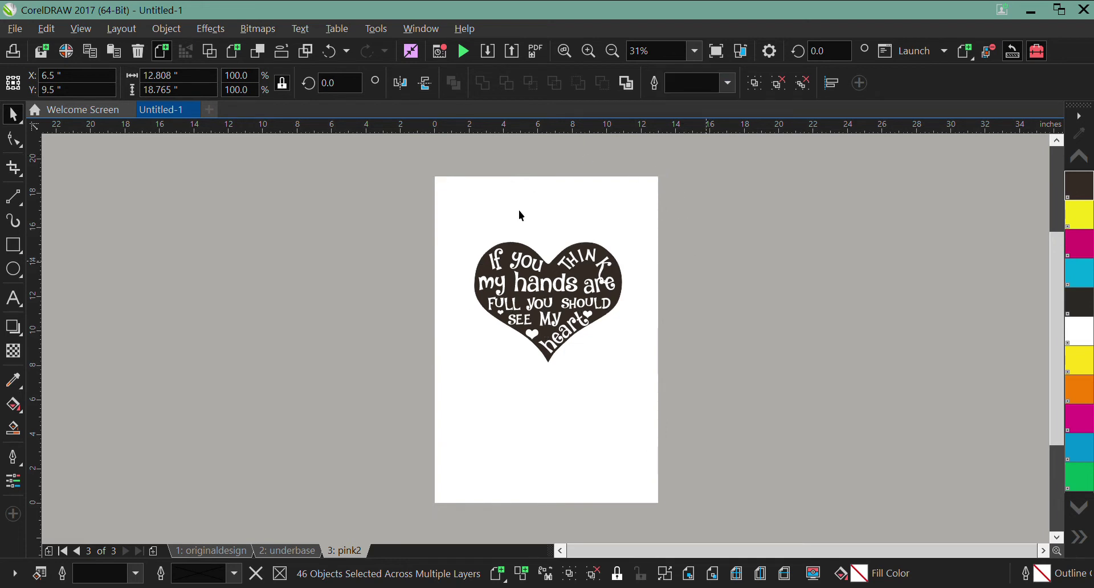
pyautogui.click(588, 52)
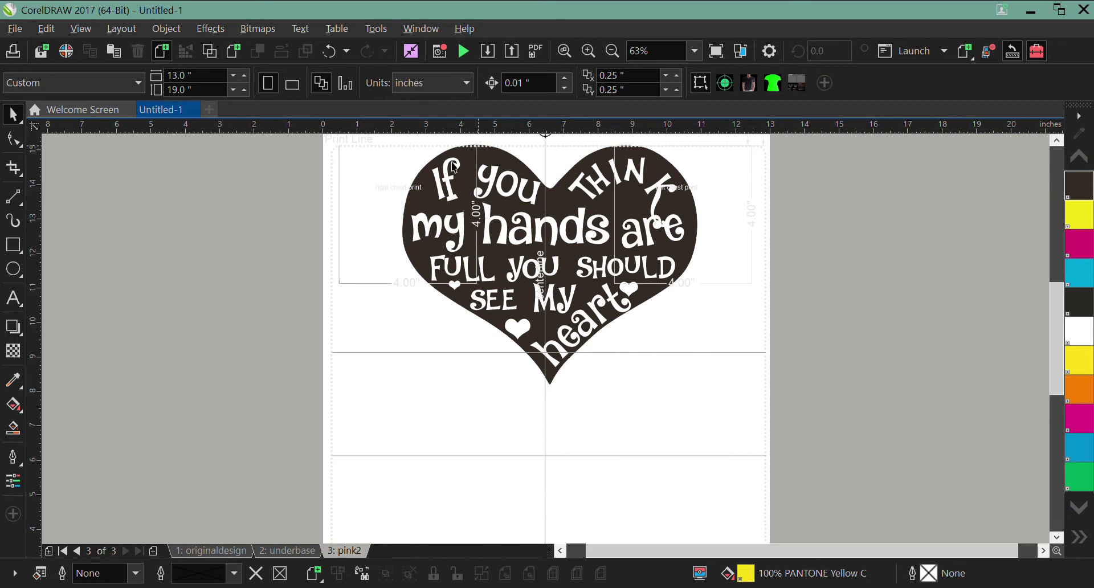
# Step: Center the pink heart horizontally on the originaldesign page, keeping its vertical position
pyautogui.click(517, 171)
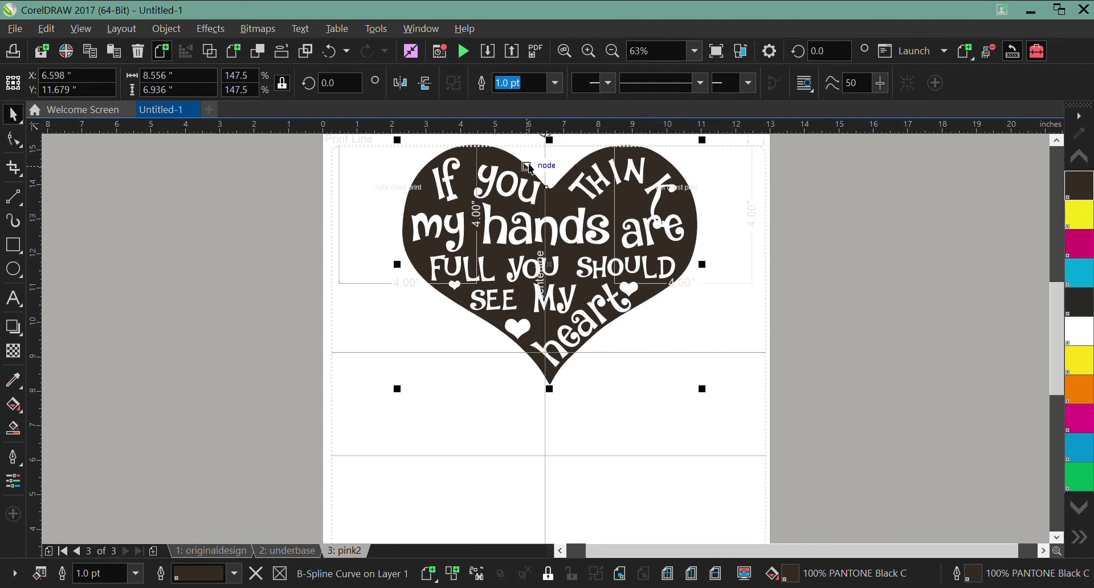
pyautogui.click(224, 551)
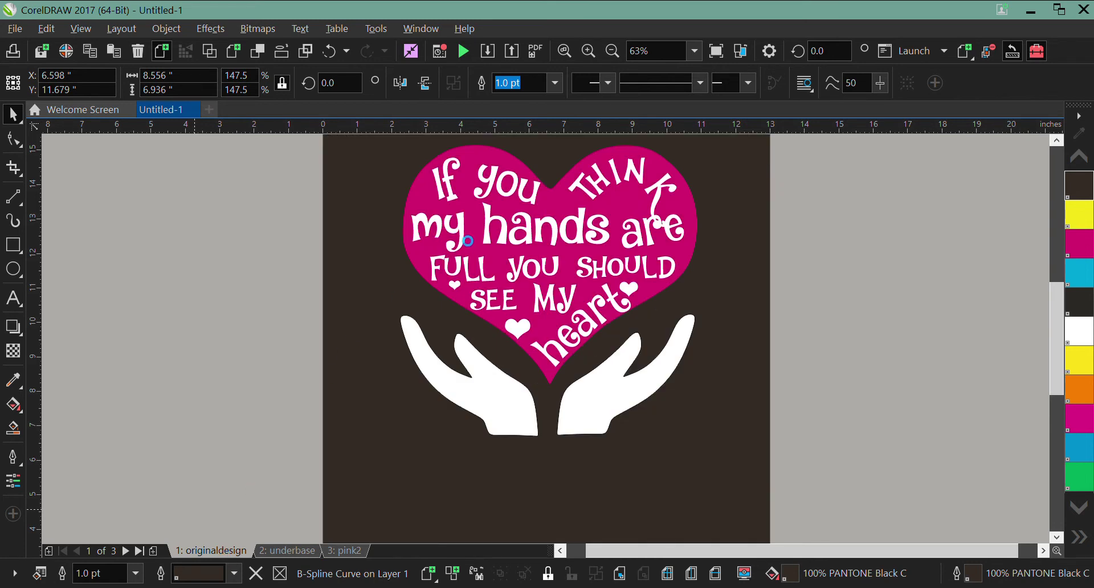
pyautogui.click(439, 258)
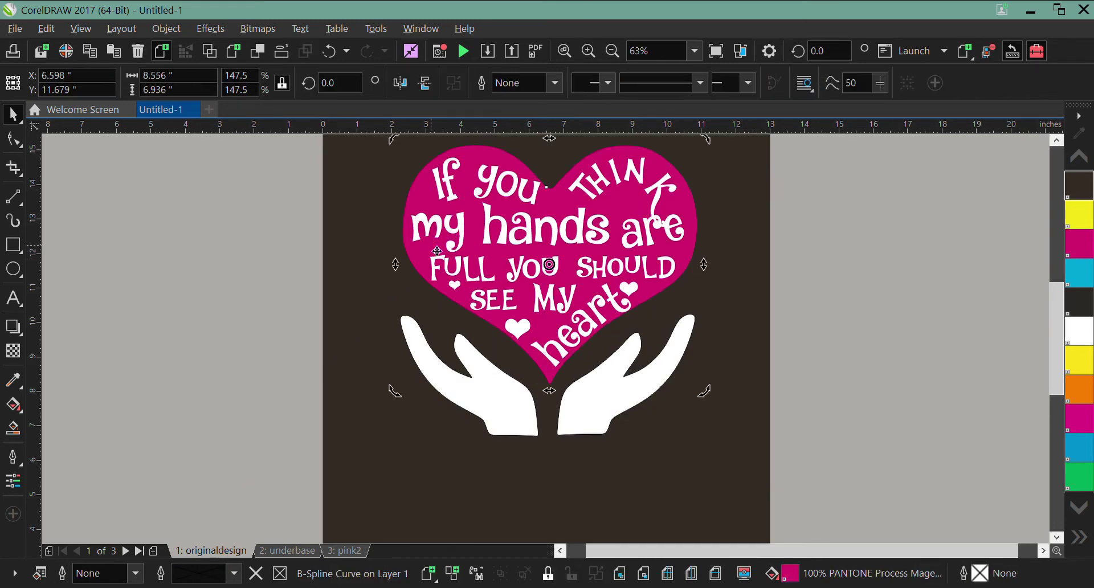
pyautogui.click(437, 251)
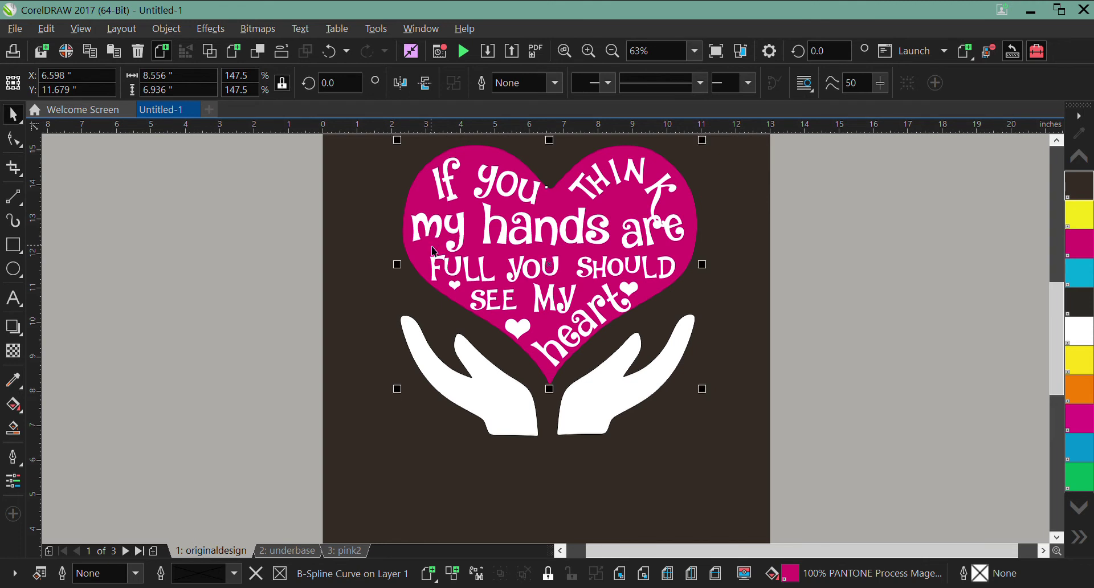
pyautogui.click(668, 575)
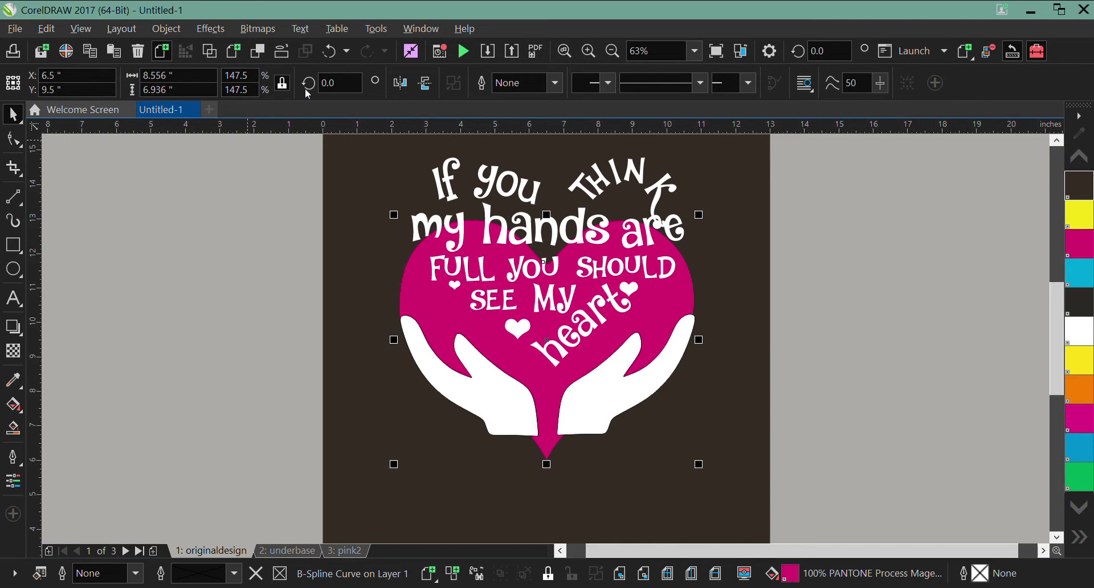
pyautogui.click(330, 53)
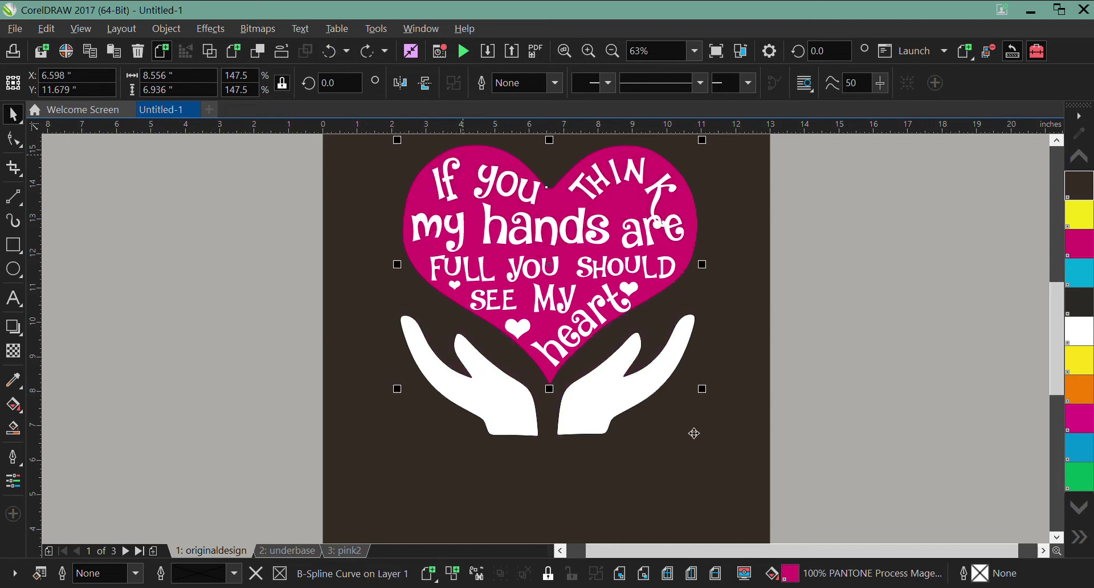
pyautogui.click(693, 578)
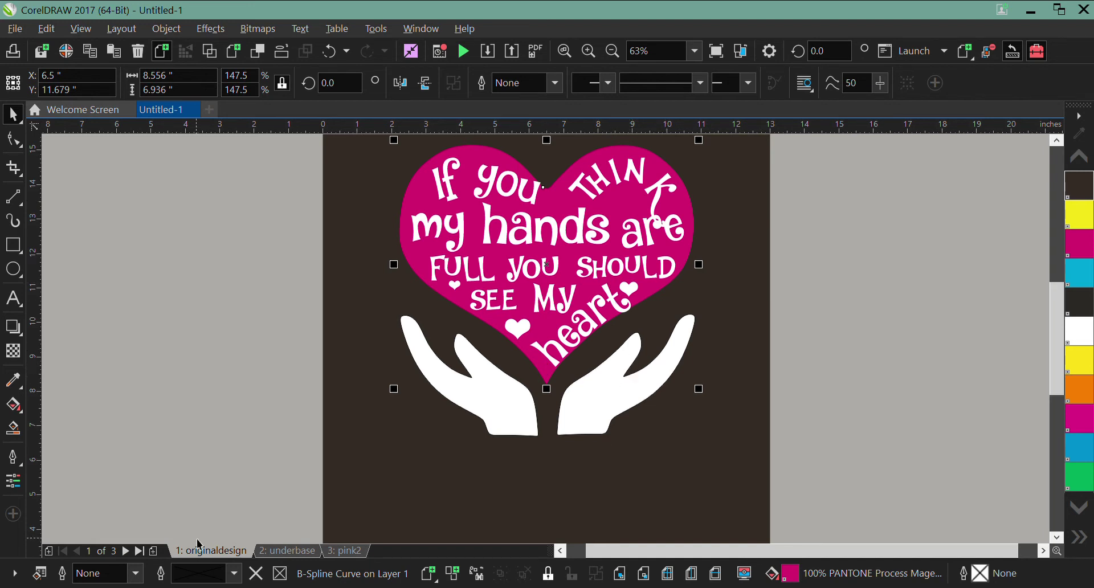
# Step: Add the registration marks and print placement guides to the underbase page
pyautogui.click(283, 551)
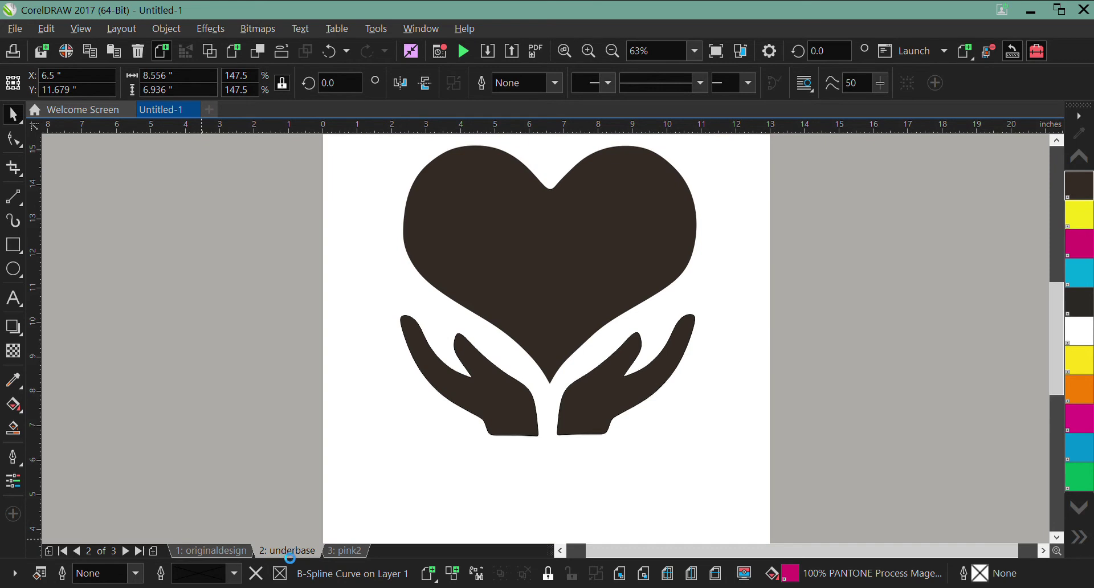
pyautogui.click(346, 552)
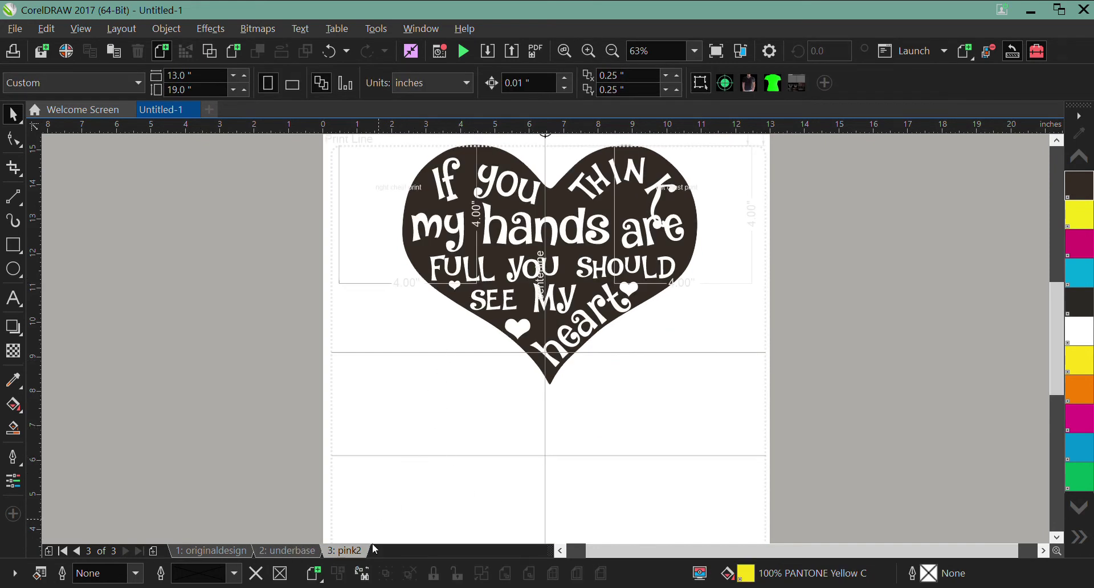
pyautogui.click(296, 552)
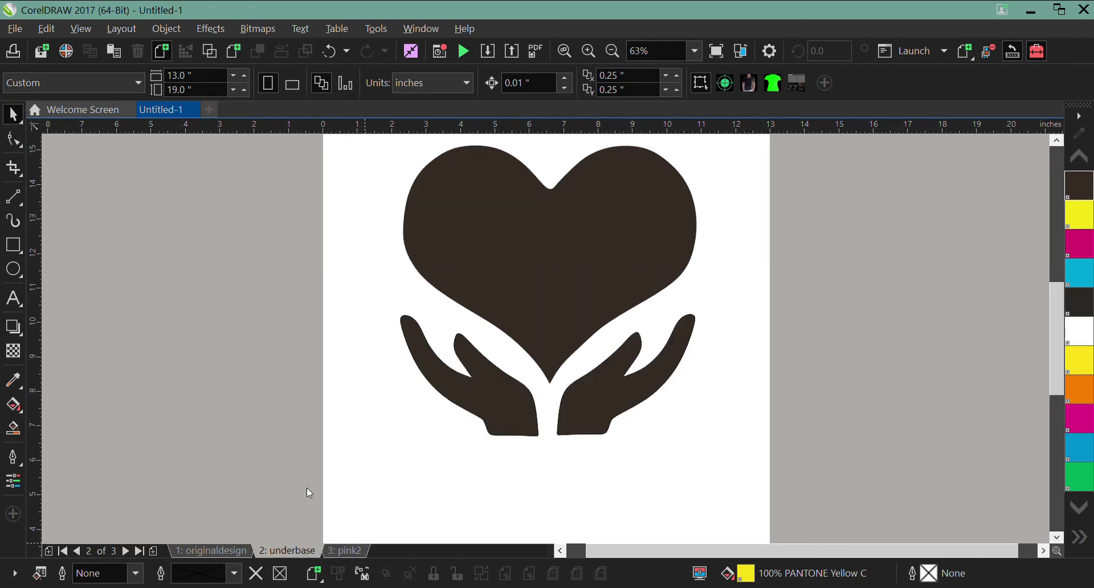
pyautogui.click(725, 84)
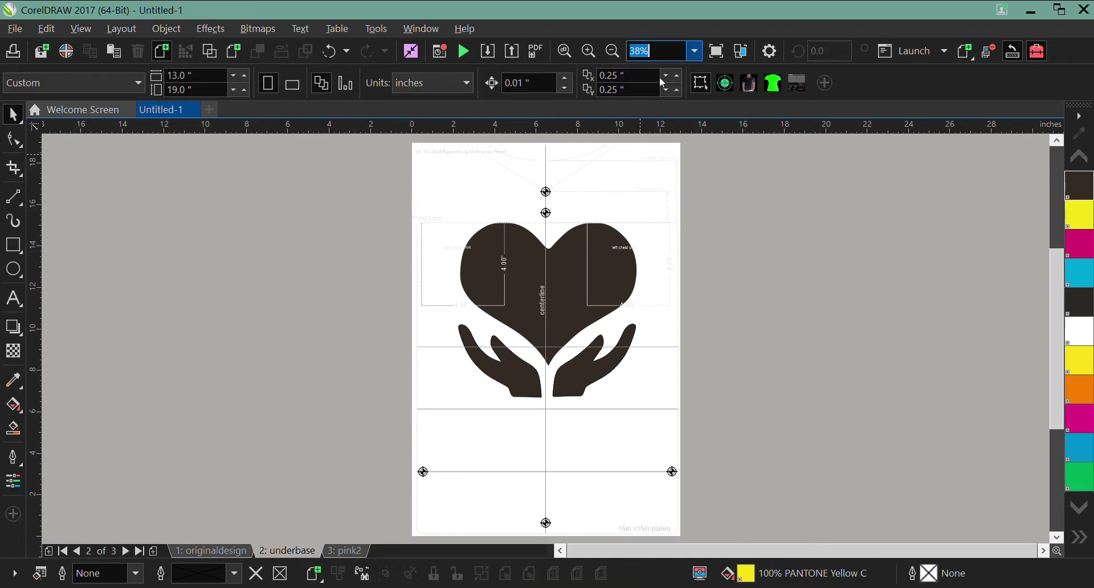
pyautogui.press('Up')
pyautogui.press('Return')
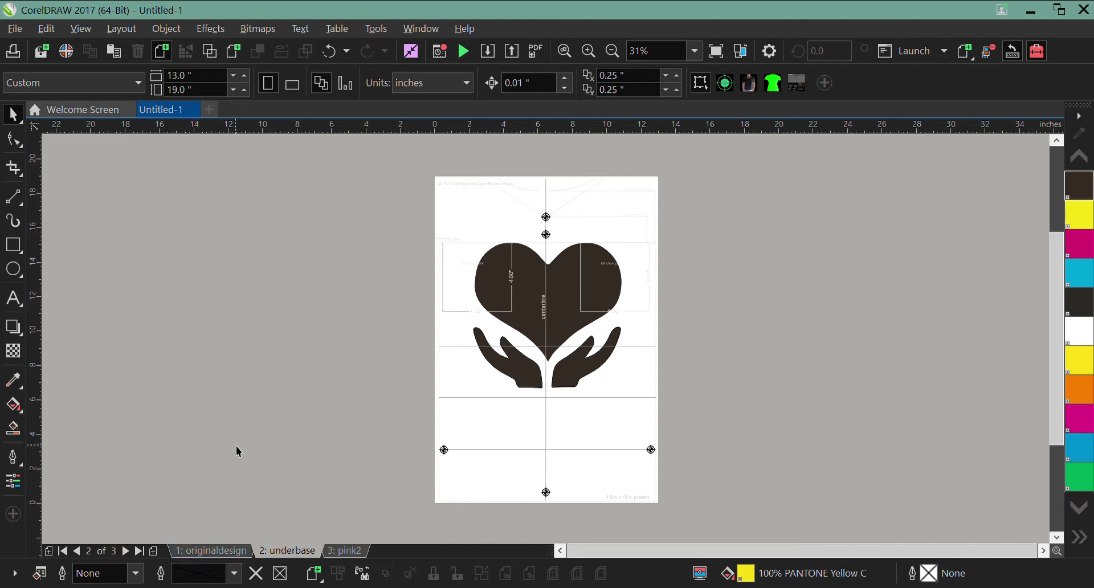
# Step: Copy the complete heart-and-hands artwork from the originaldesign page, leaving out the dark background
pyautogui.click(189, 550)
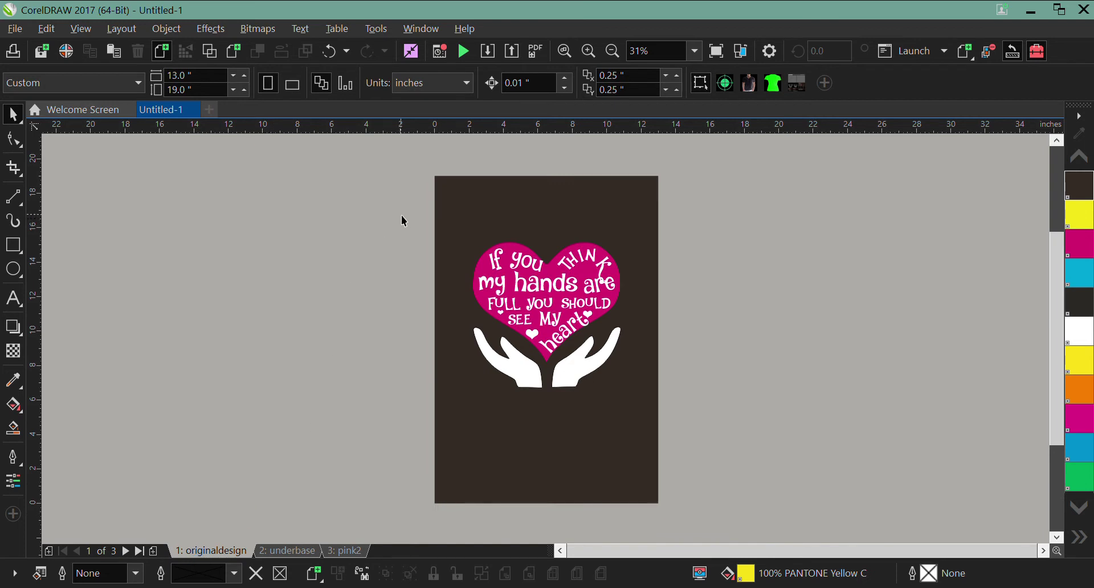
pyautogui.moveTo(403, 220); pyautogui.dragTo(662, 409)
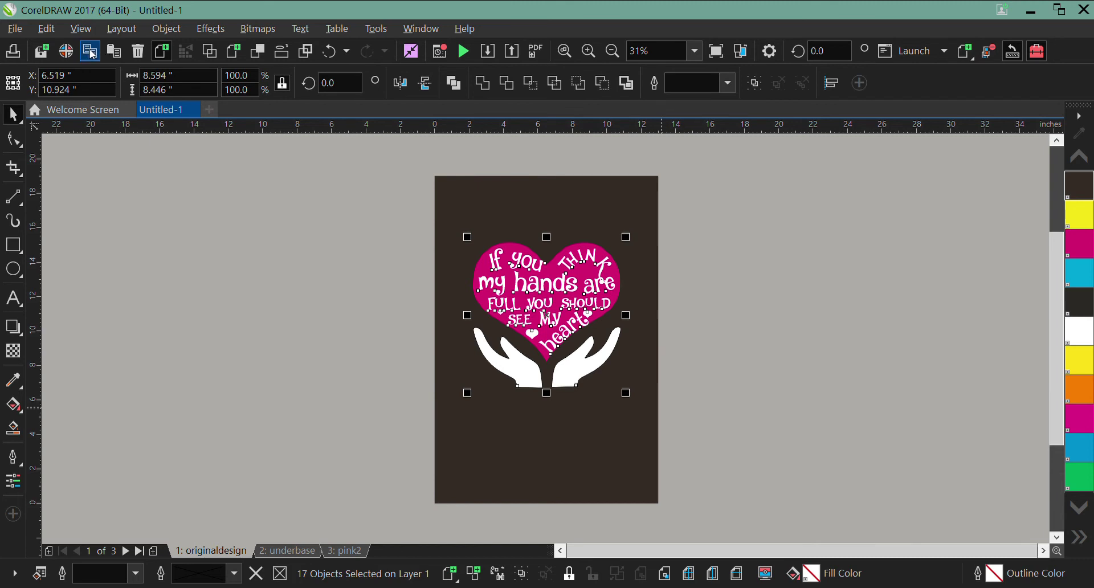
pyautogui.click(91, 53)
# Step: Create a new document and set its page size to 8.5 by 11 inches
pyautogui.click(211, 110)
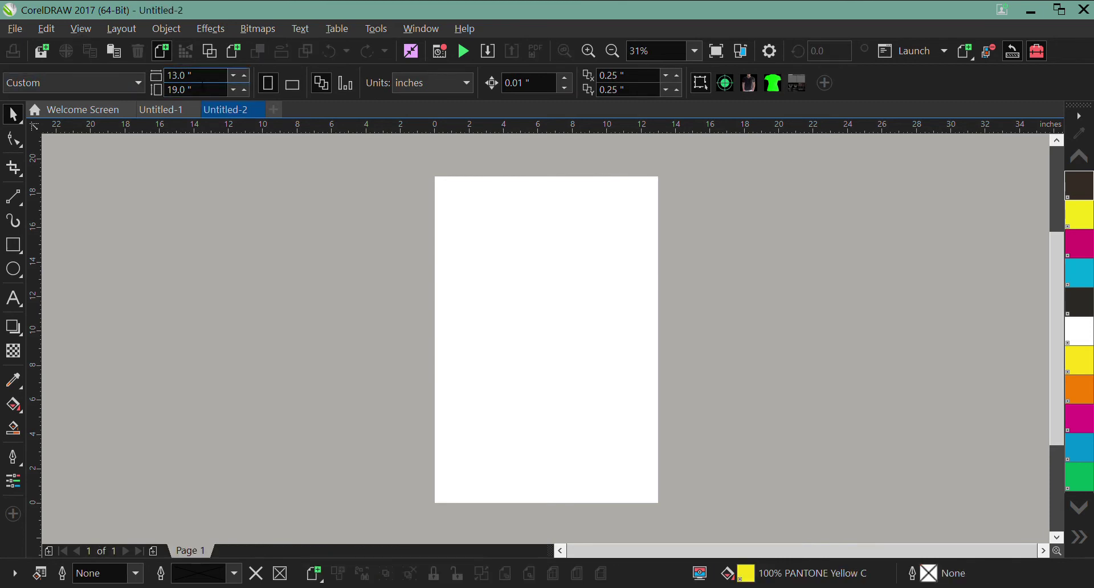
pyautogui.moveTo(192, 75); pyautogui.dragTo(142, 75)
pyautogui.write('8')
pyautogui.click(202, 90)
pyautogui.press('BackSpace')
pyautogui.press('BackSpace')
pyautogui.press('BackSpace')
pyautogui.press('BackSpace')
pyautogui.press('BackSpace')
pyautogui.press('BackSpace')
pyautogui.write('11')
pyautogui.write('5')
pyautogui.press('Return')
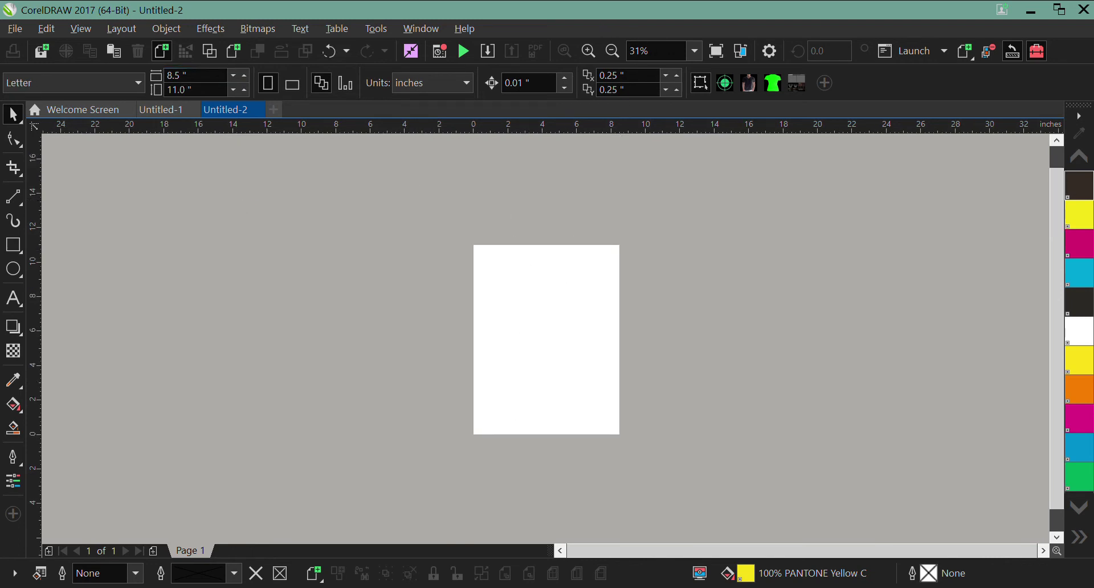
# Step: Paste the copied artwork into the new document, group it, and move it off the page into the empty area beside it
pyautogui.click(650, 51)
pyautogui.write('54')
pyautogui.press('Return')
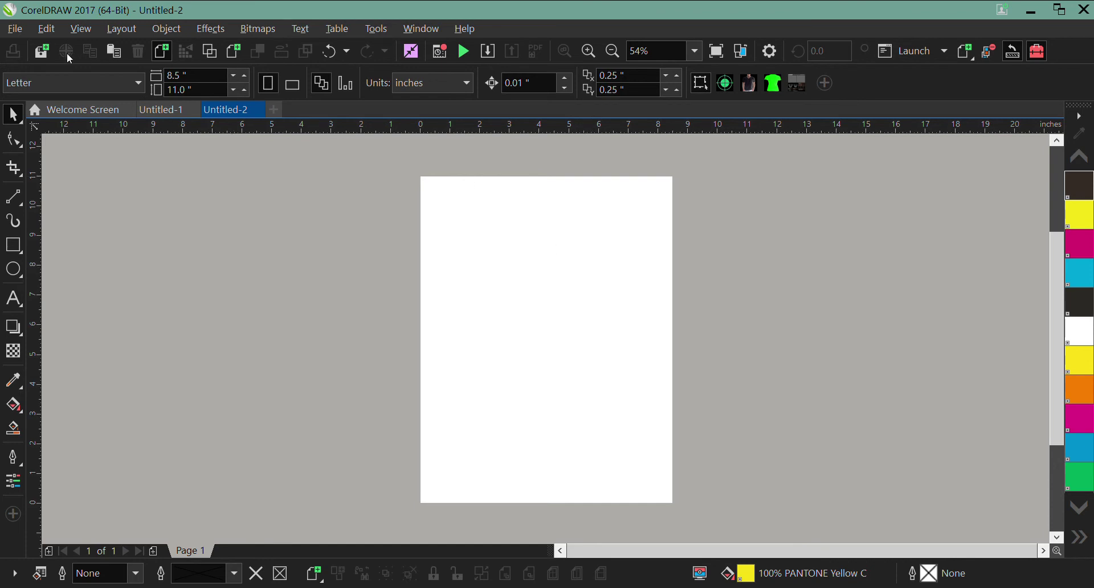
pyautogui.click(114, 51)
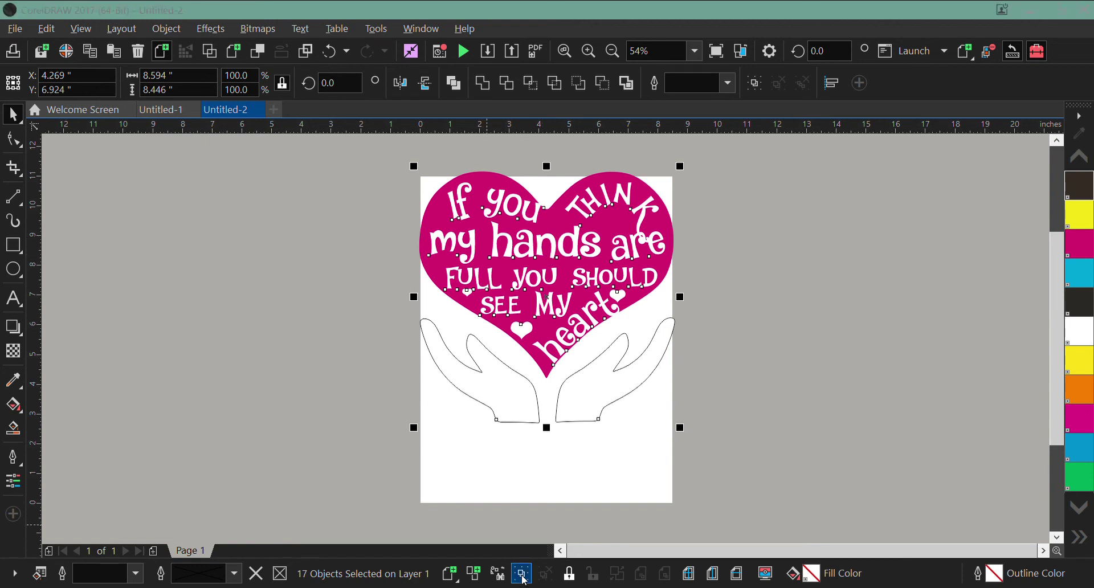
pyautogui.click(523, 575)
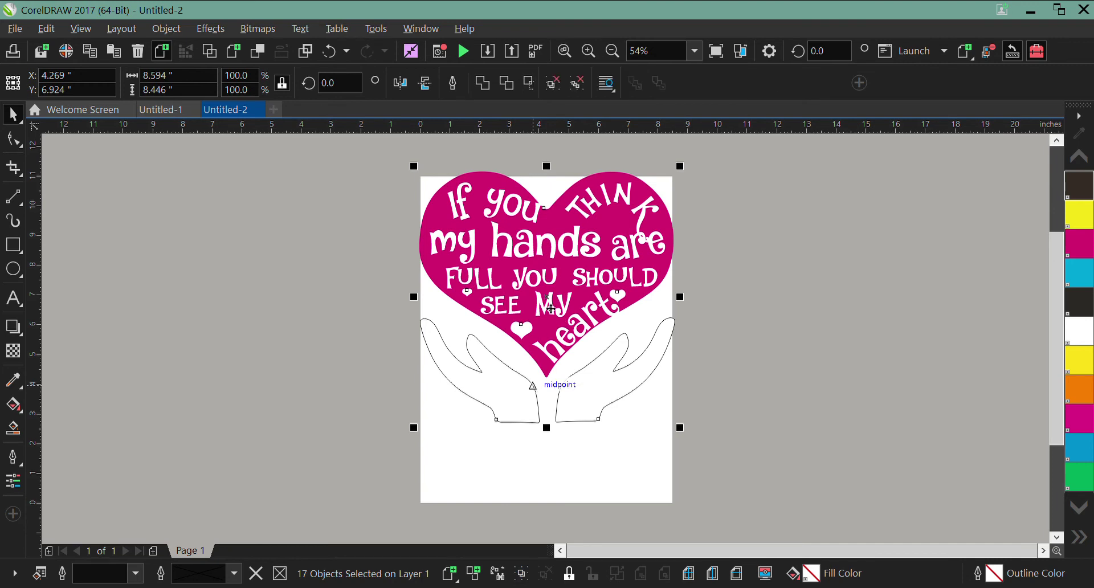
pyautogui.moveTo(551, 308); pyautogui.dragTo(251, 314)
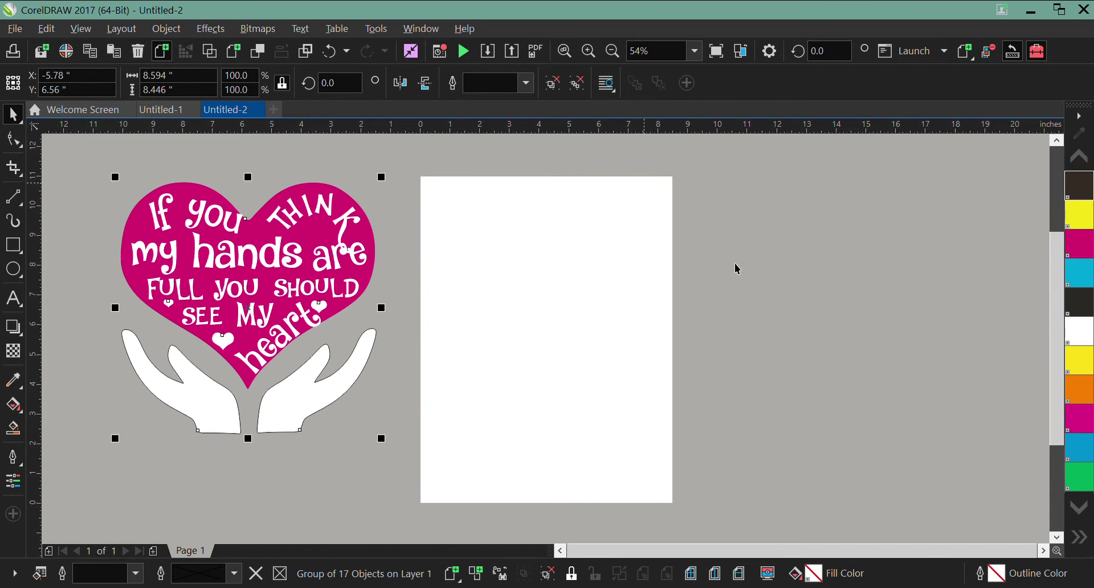
pyautogui.click(753, 289)
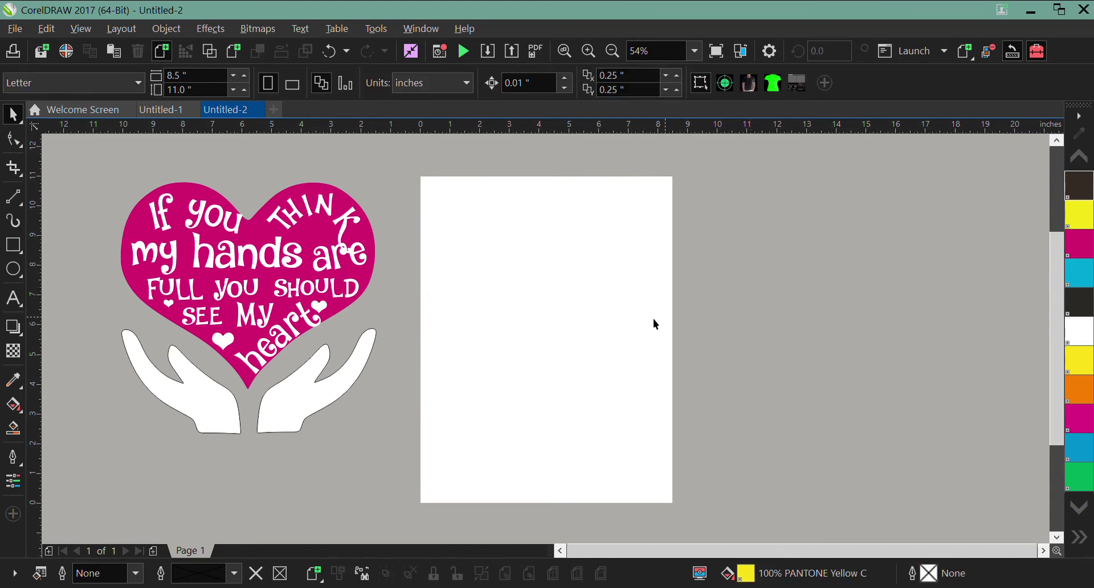
# Step: Insert the JOBPROOFMACRO job proof form onto the letter page
pyautogui.click(800, 86)
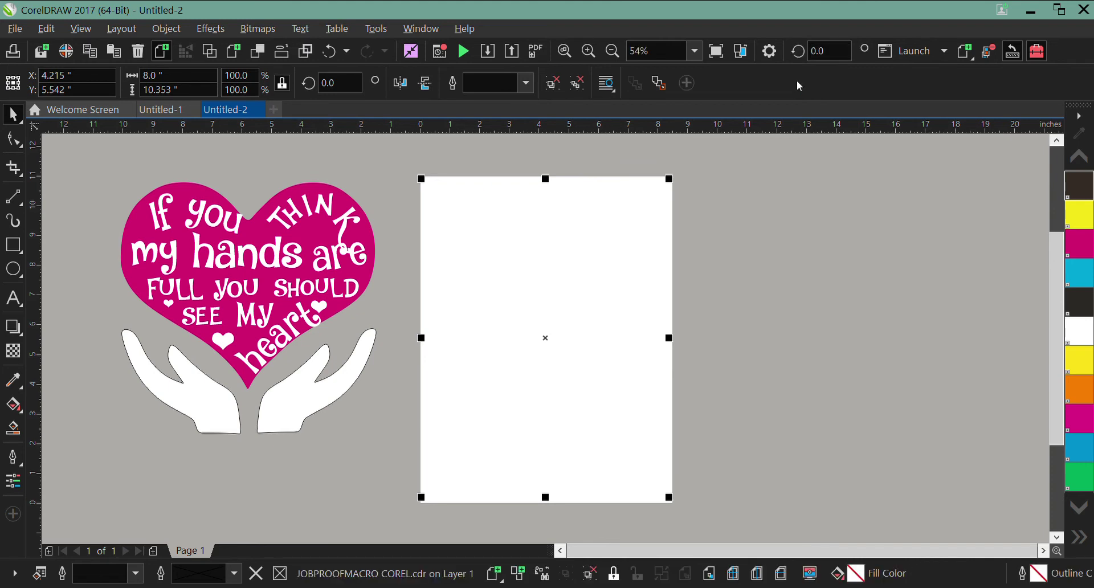
pyautogui.click(700, 54)
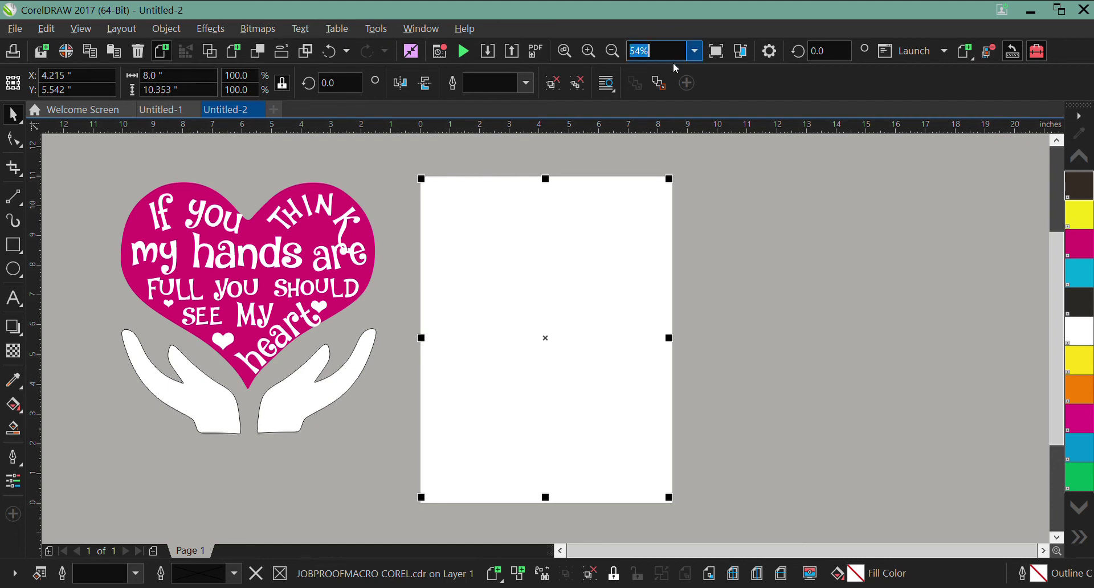
pyautogui.write('68')
pyautogui.press('Return')
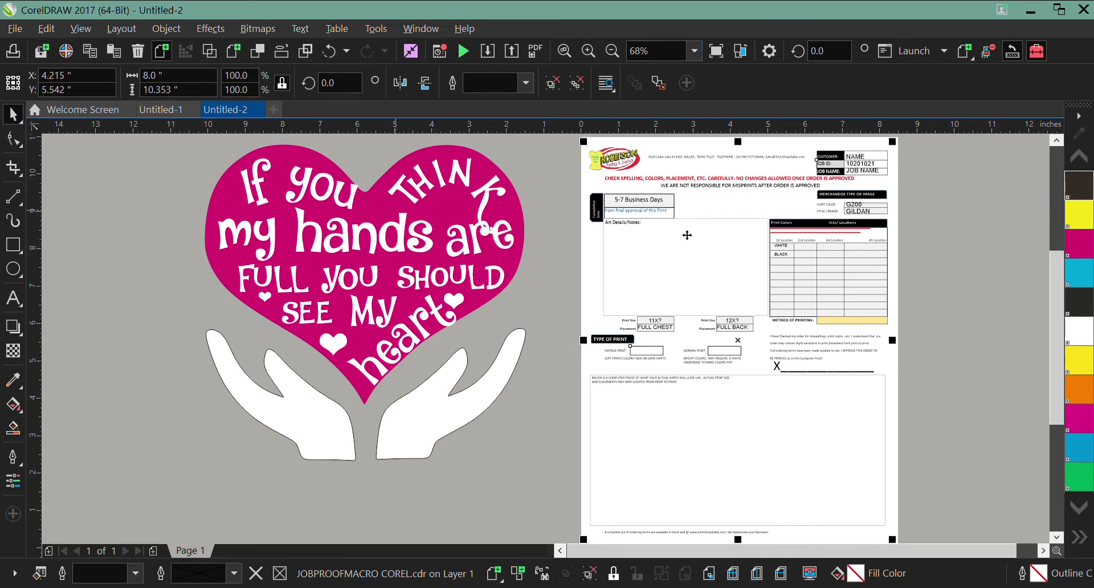
pyautogui.moveTo(614, 555); pyautogui.dragTo(655, 556)
# Step: Scale the artwork group down to about 3.2 inches wide and place it in front of the form over the Art Details/Notes box
pyautogui.click(273, 255)
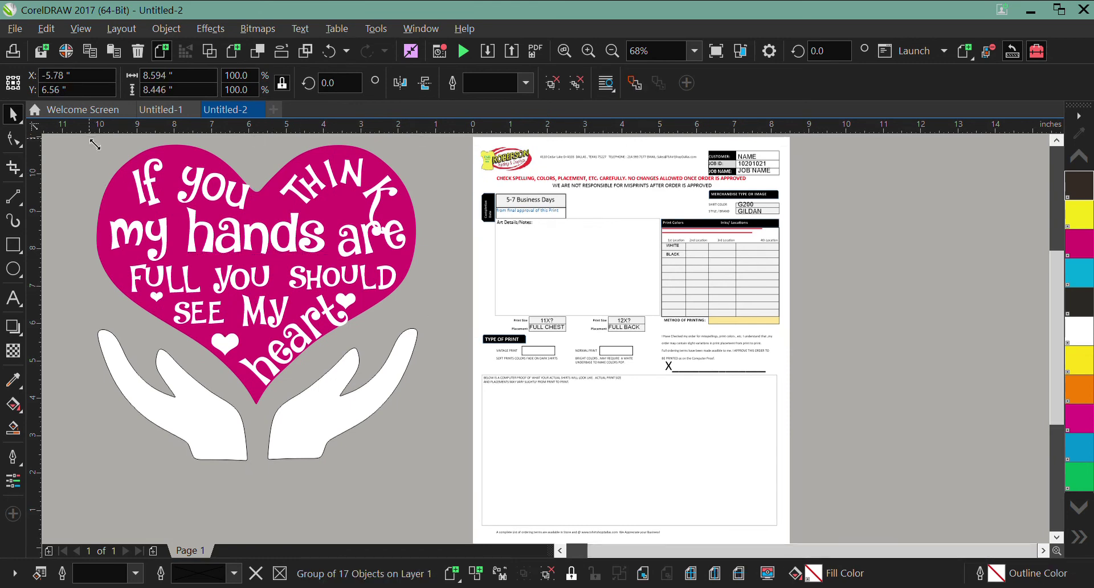
pyautogui.moveTo(95, 145); pyautogui.dragTo(264, 337)
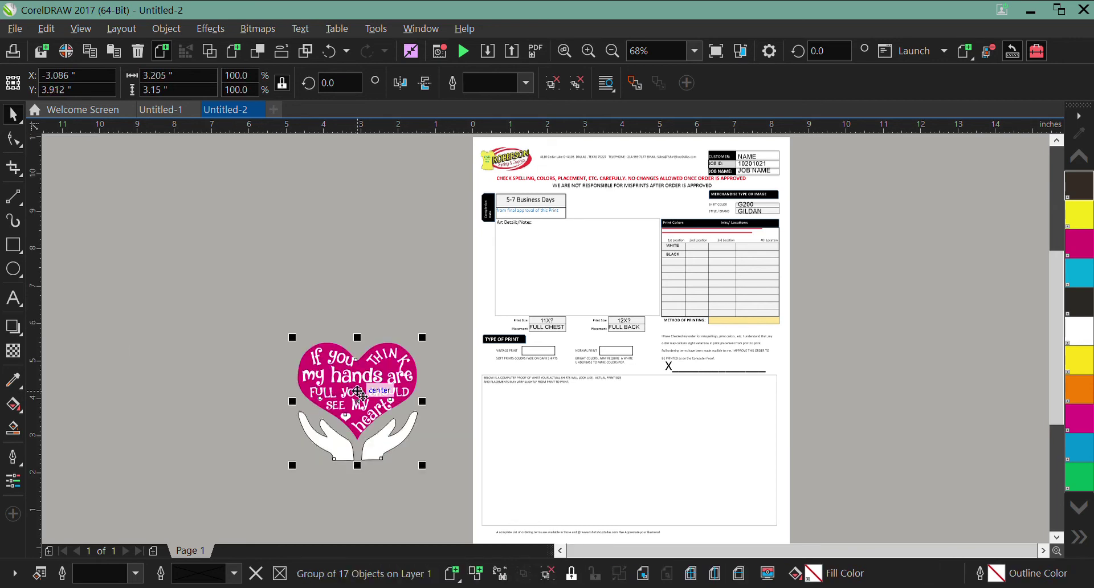
pyautogui.moveTo(357, 390); pyautogui.dragTo(548, 279)
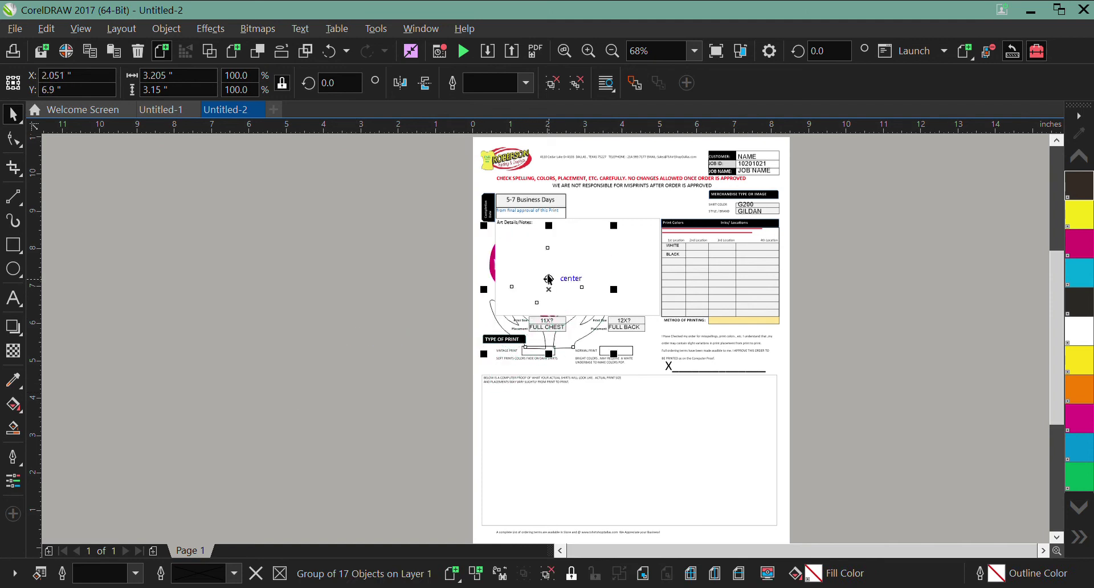
pyautogui.click(642, 574)
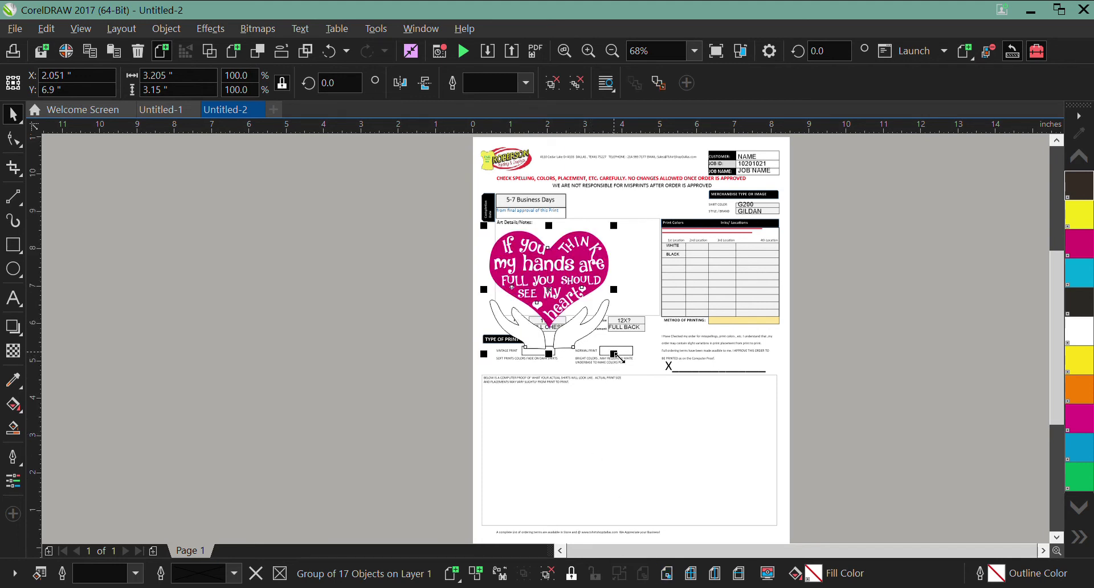
# Step: Shrink the artwork group to about 2.24 by 2.2 inches and position it inside the Art Details/Notes box
pyautogui.moveTo(617, 357); pyautogui.dragTo(587, 319)
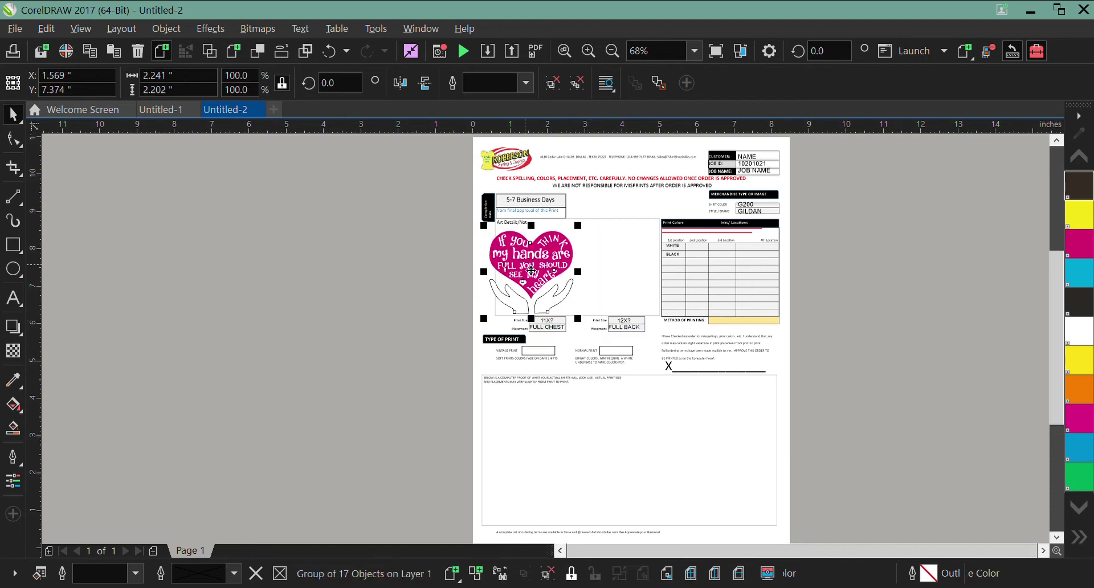
pyautogui.moveTo(532, 263); pyautogui.dragTo(537, 266)
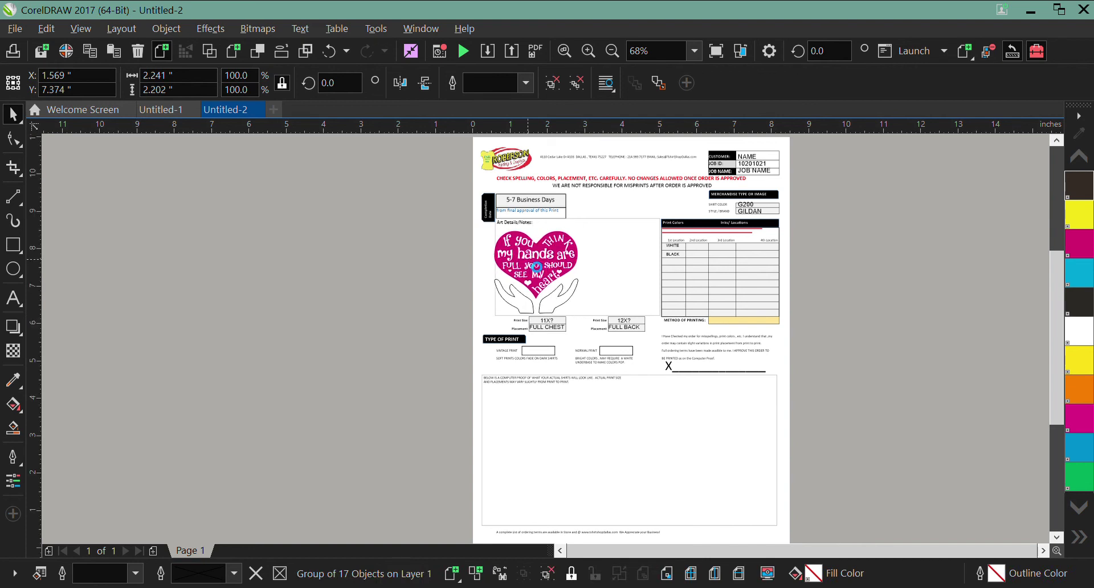
pyautogui.moveTo(536, 266); pyautogui.dragTo(535, 261)
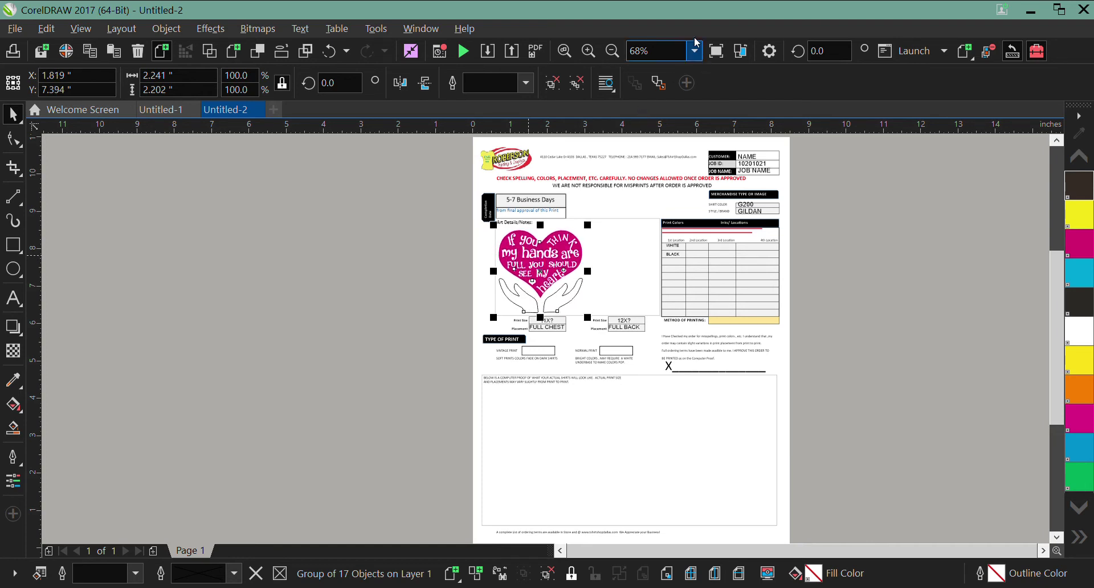
pyautogui.click(656, 51)
pyautogui.press('Return')
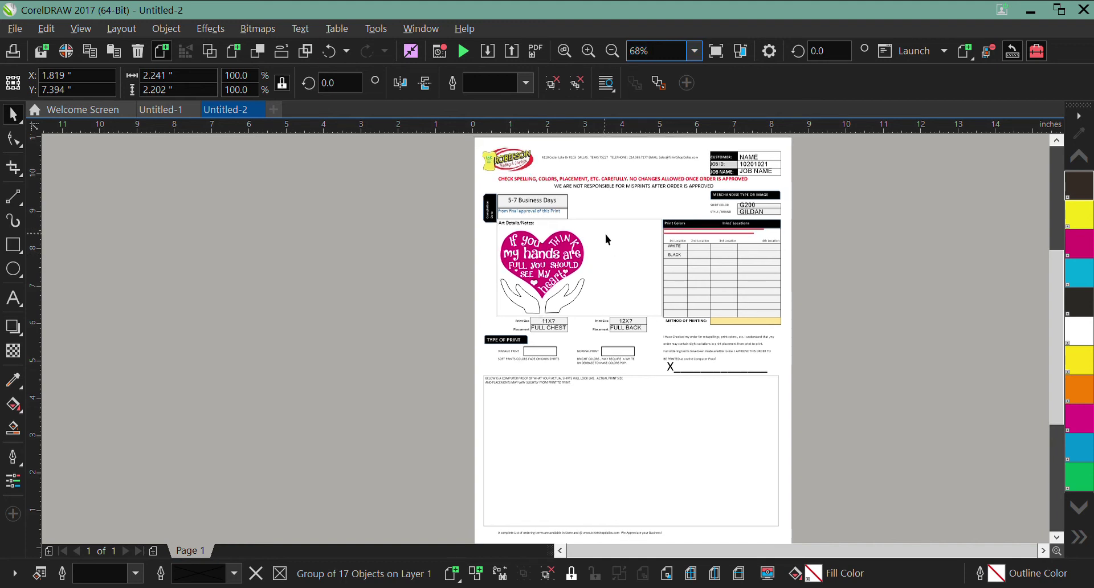
pyautogui.click(605, 234)
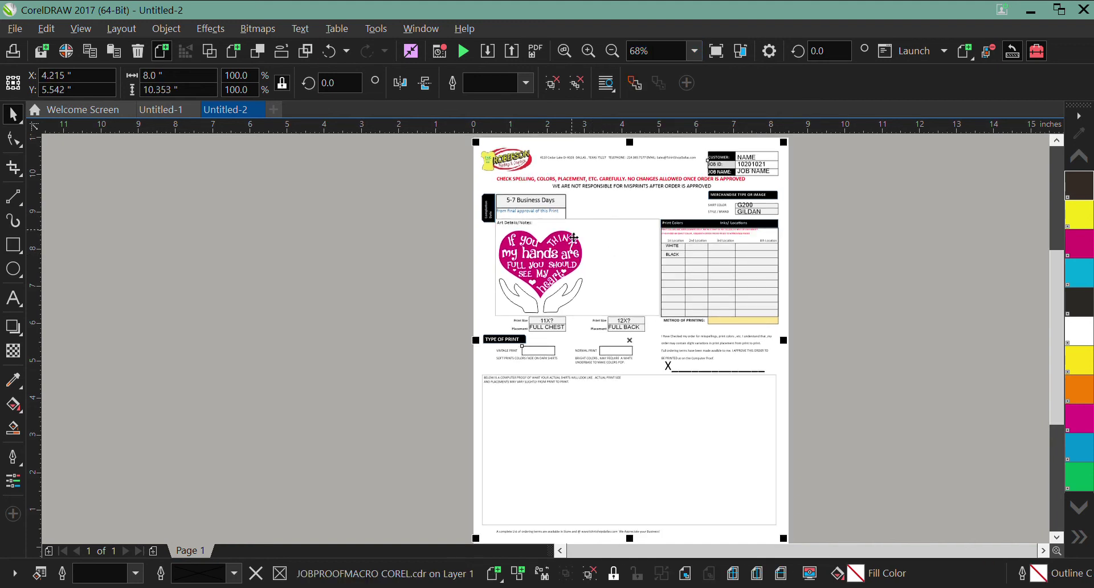
pyautogui.click(510, 282)
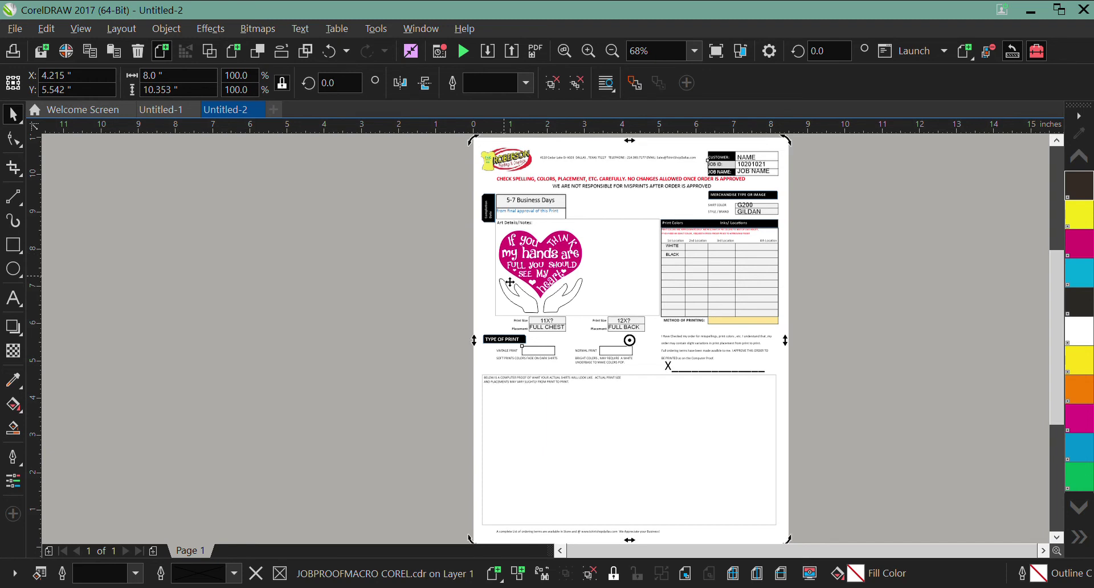
pyautogui.click(445, 285)
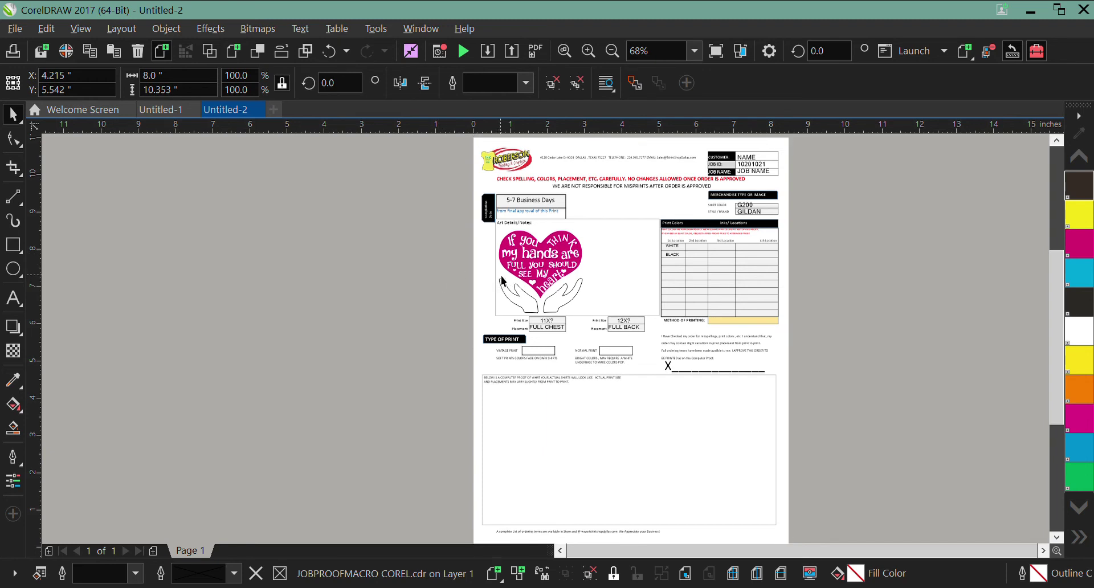
# Step: Move the artwork group up by about 0.06 inch within the Art Details/Notes box and deselect it
pyautogui.click(525, 254)
pyautogui.keyDown('ctrl'); pyautogui.click(525, 255); pyautogui.keyUp('ctrl')
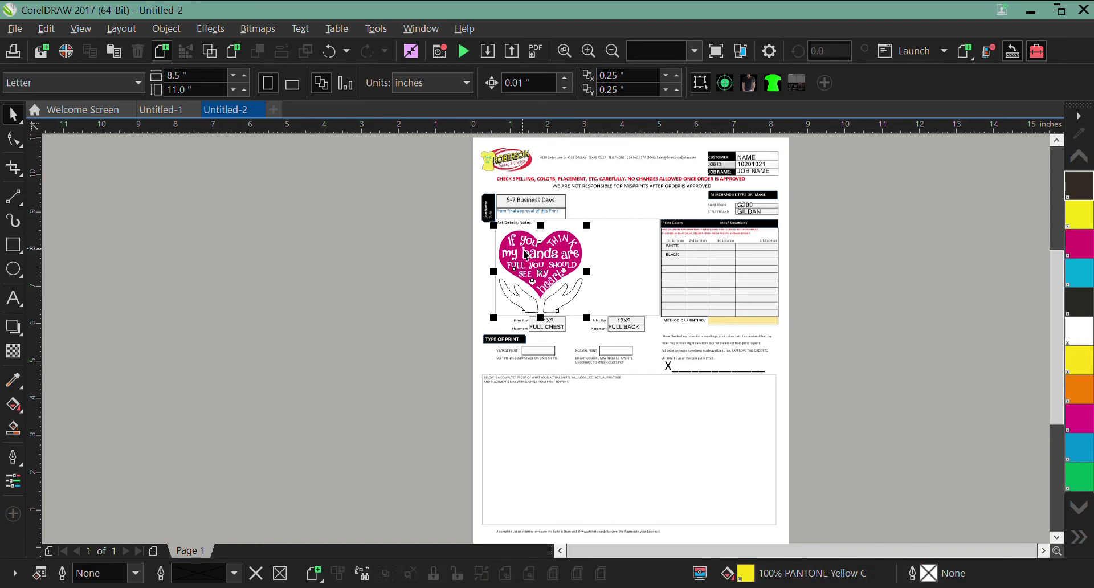
pyautogui.moveTo(525, 256); pyautogui.dragTo(529, 253)
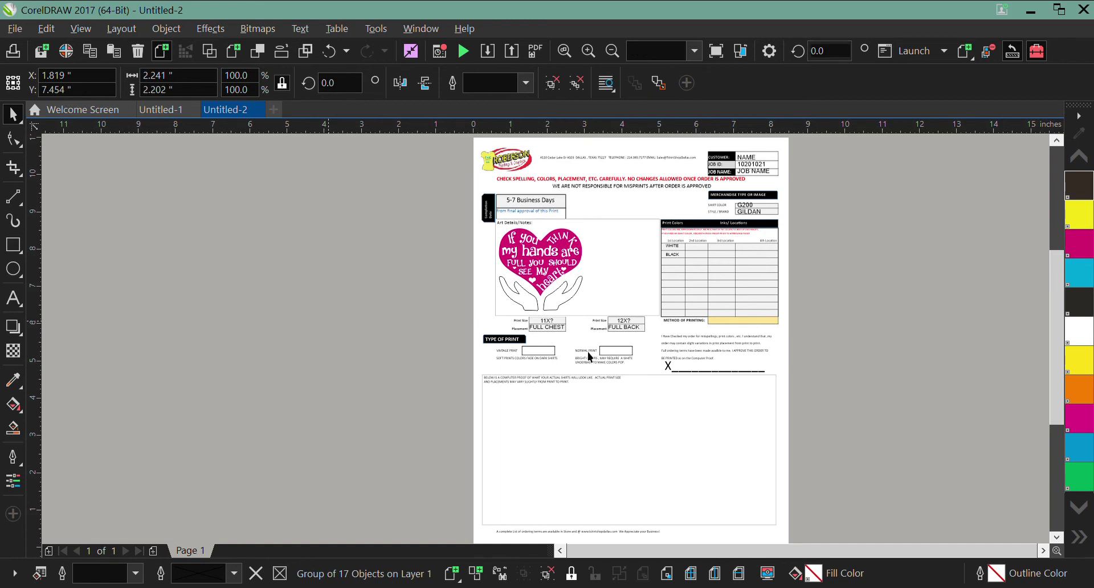
pyautogui.click(636, 335)
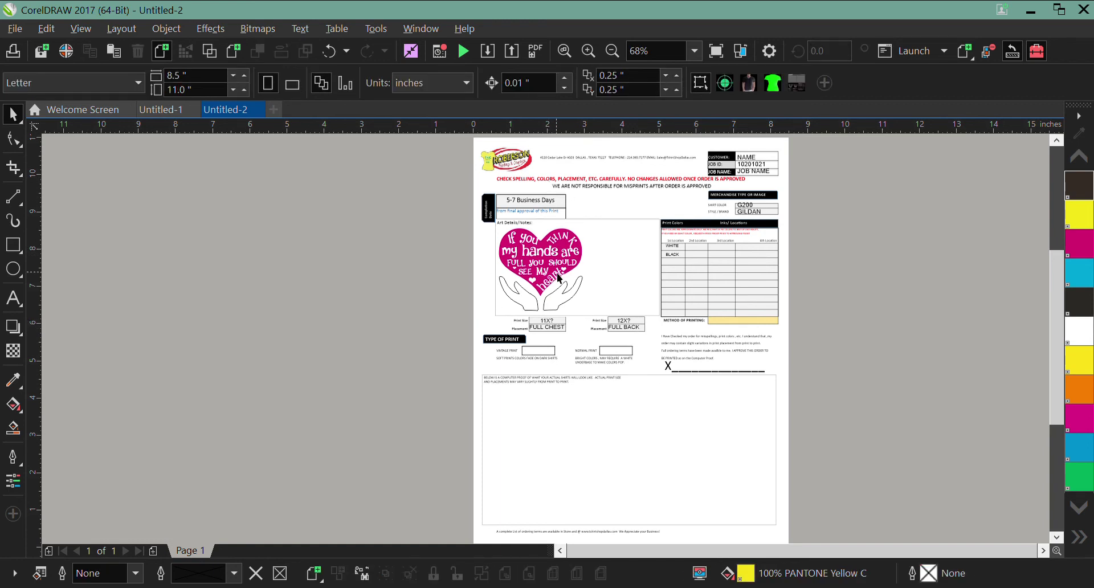